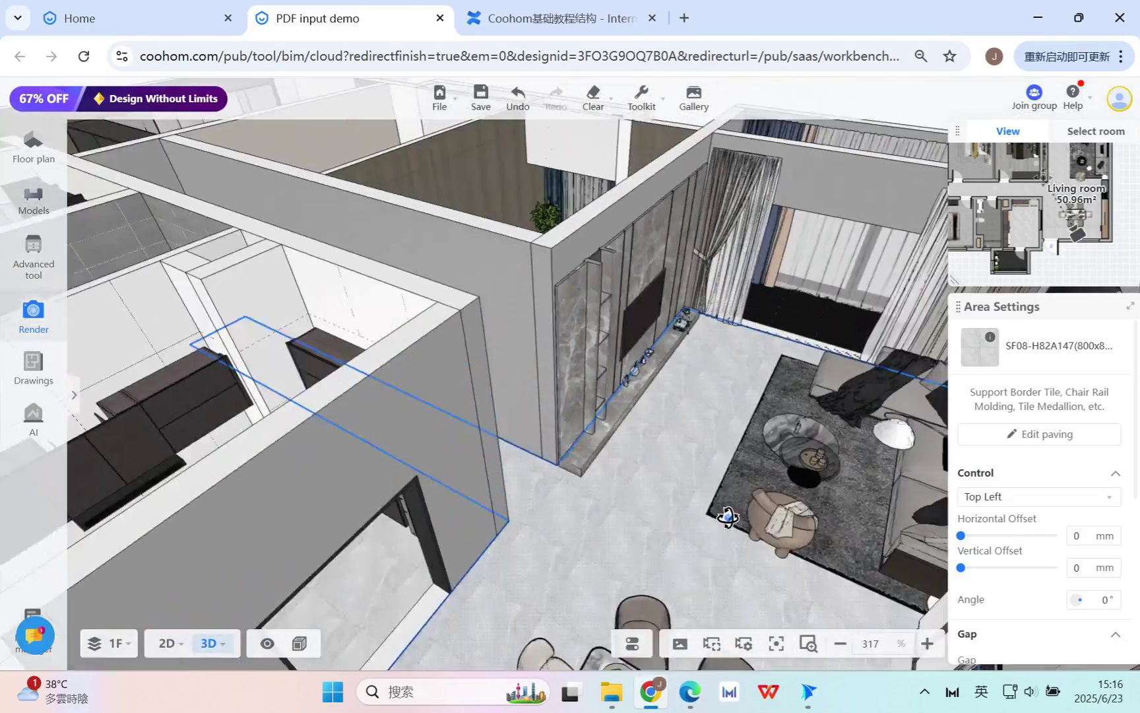
Enter render mode and frame the living room's curtained windows, sofa and chandelier in the perspective view.
click(33, 311)
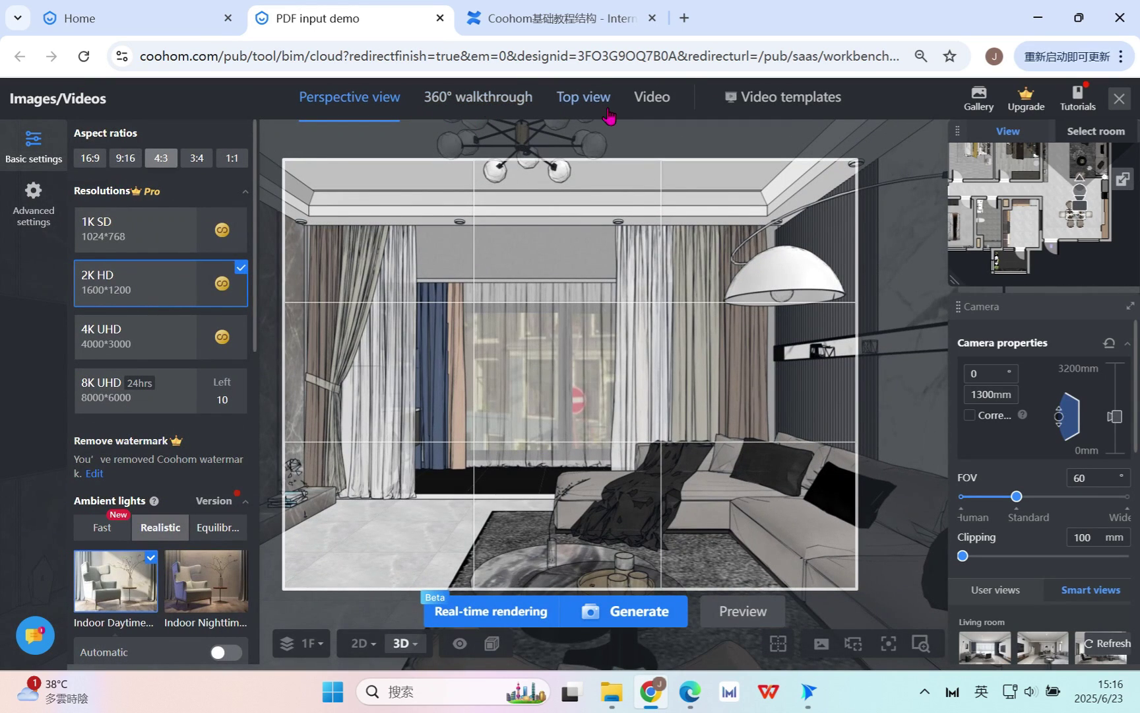
key(s)
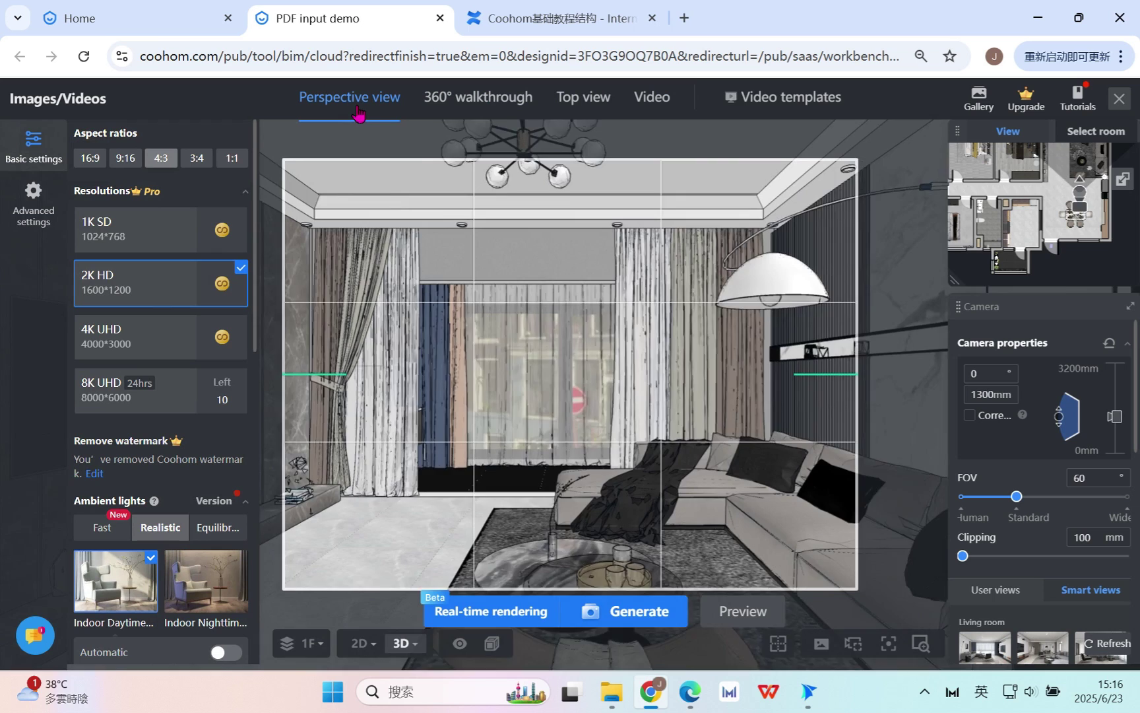
key(a)
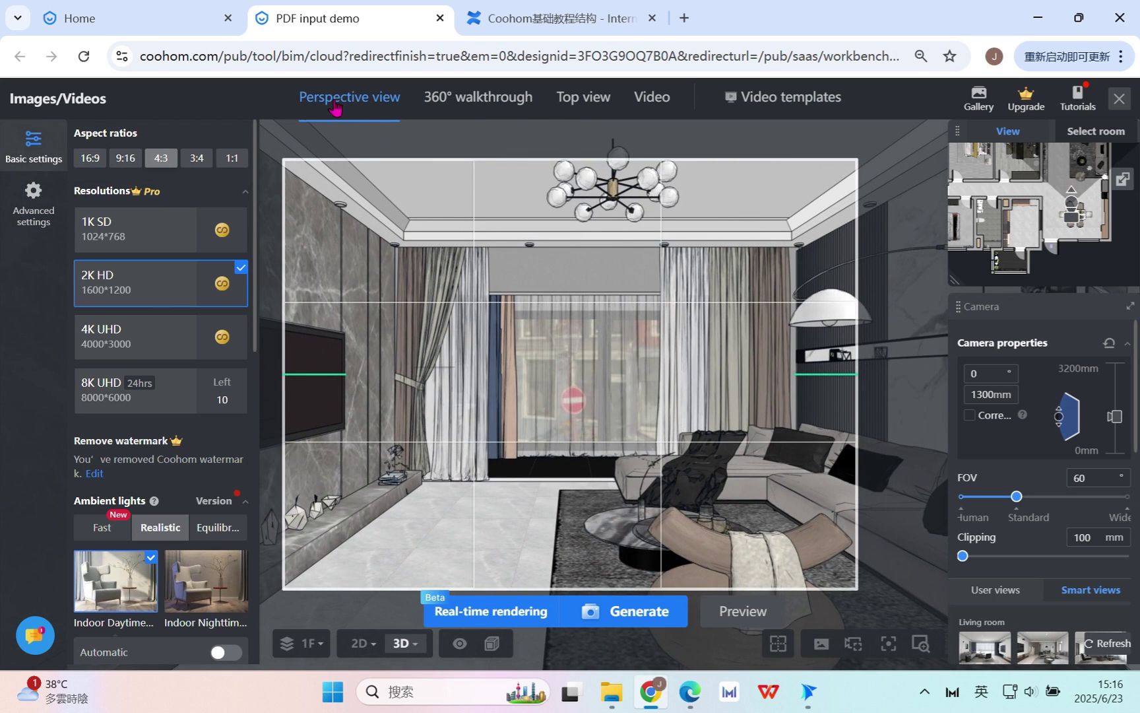
key(s)
key(d)
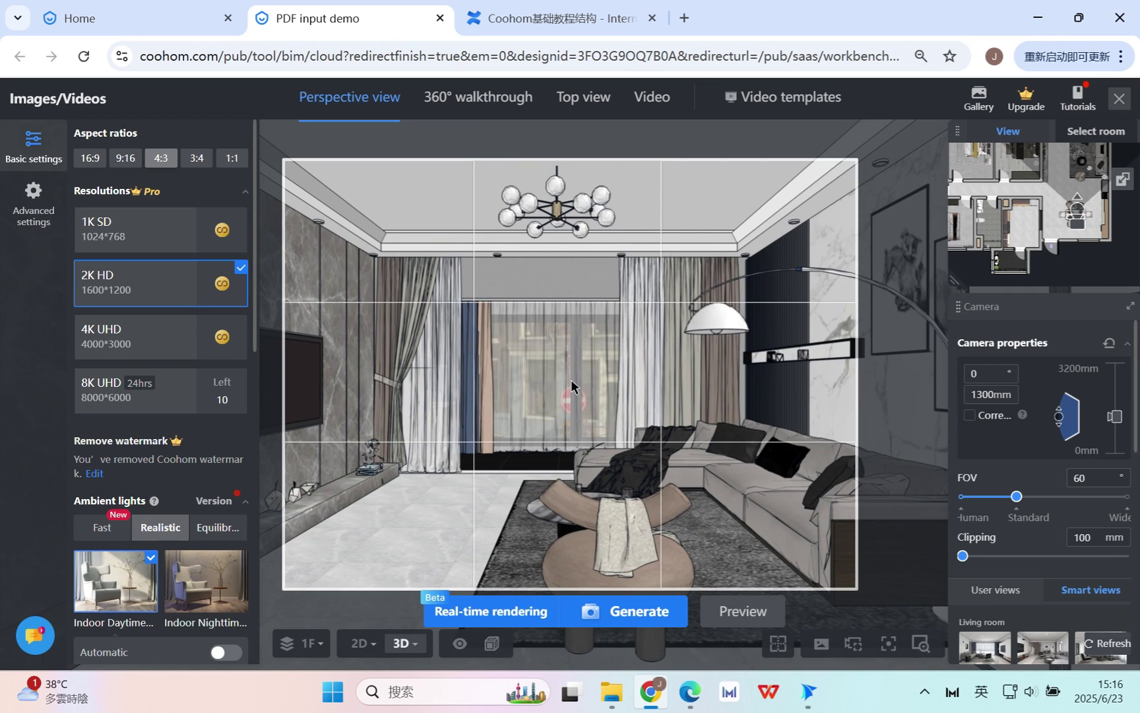
Switch to the 360° walkthrough and, on the 2D floor plan, place the camera north of the dining table, facing it.
click(485, 101)
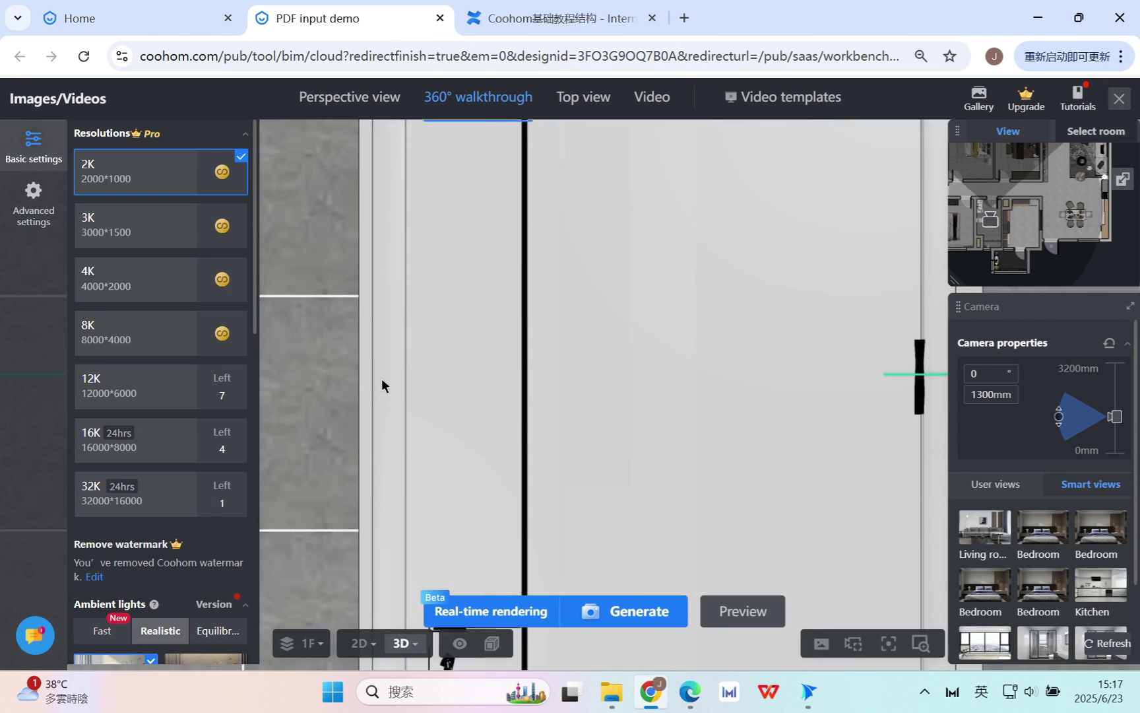
drag(381, 377, 752, 376)
key(d)
key(s)
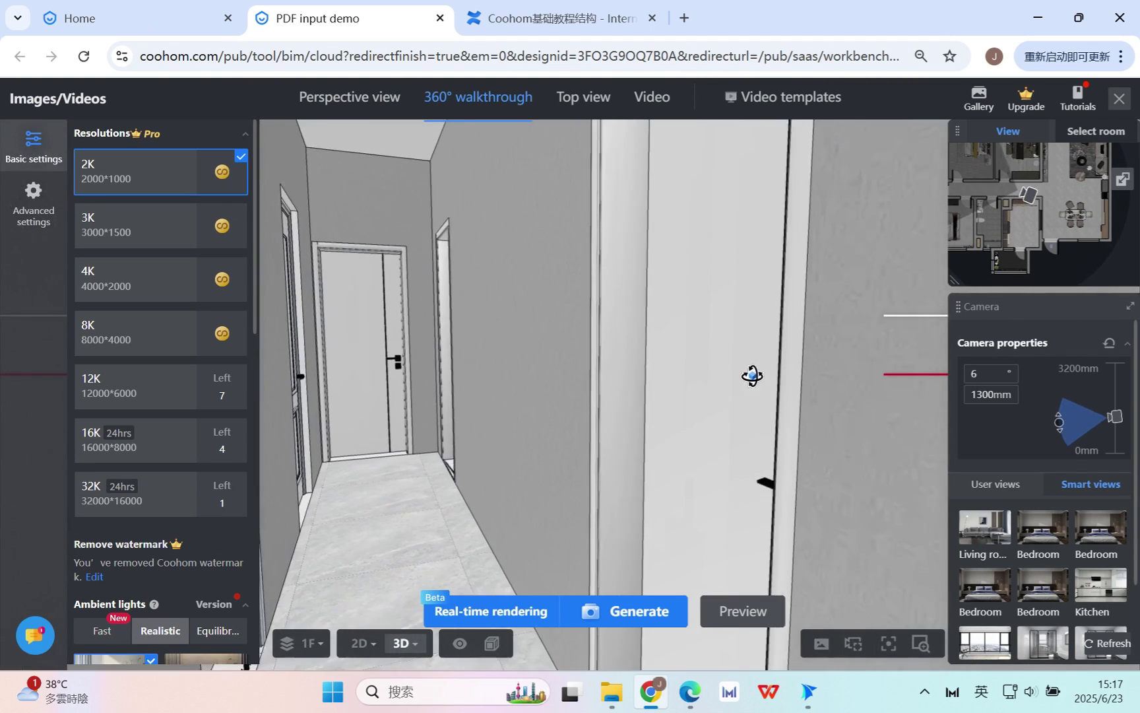
click(361, 644)
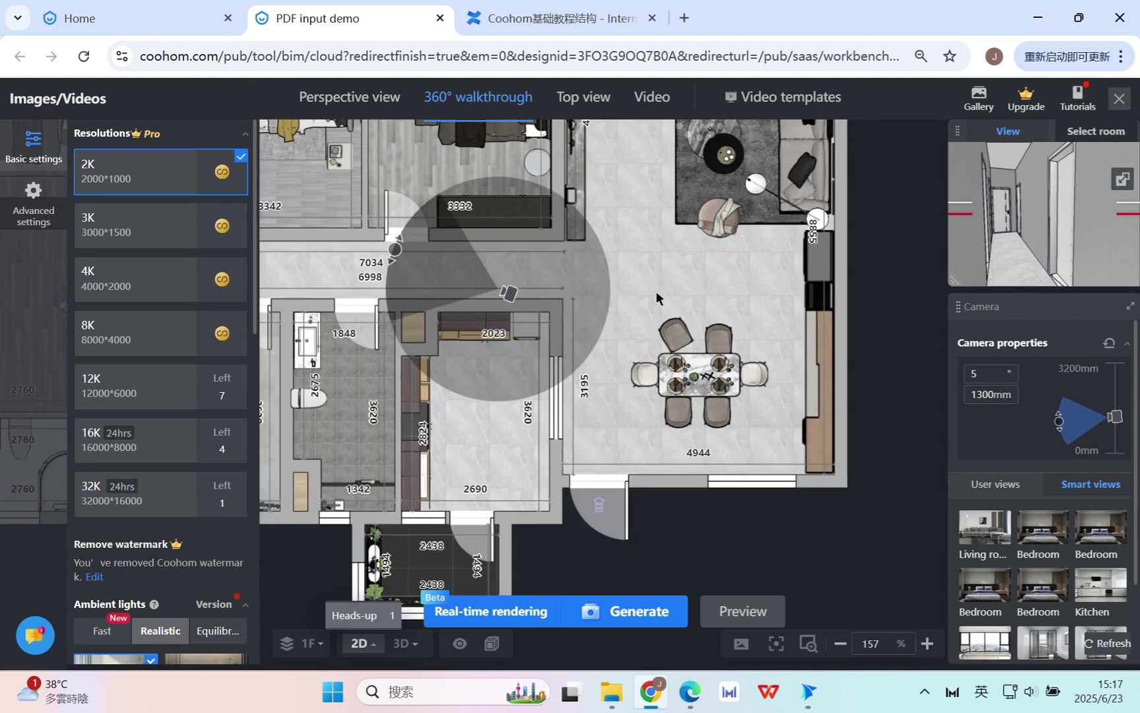
scroll(656, 298, down, 2)
drag(541, 294, 697, 298)
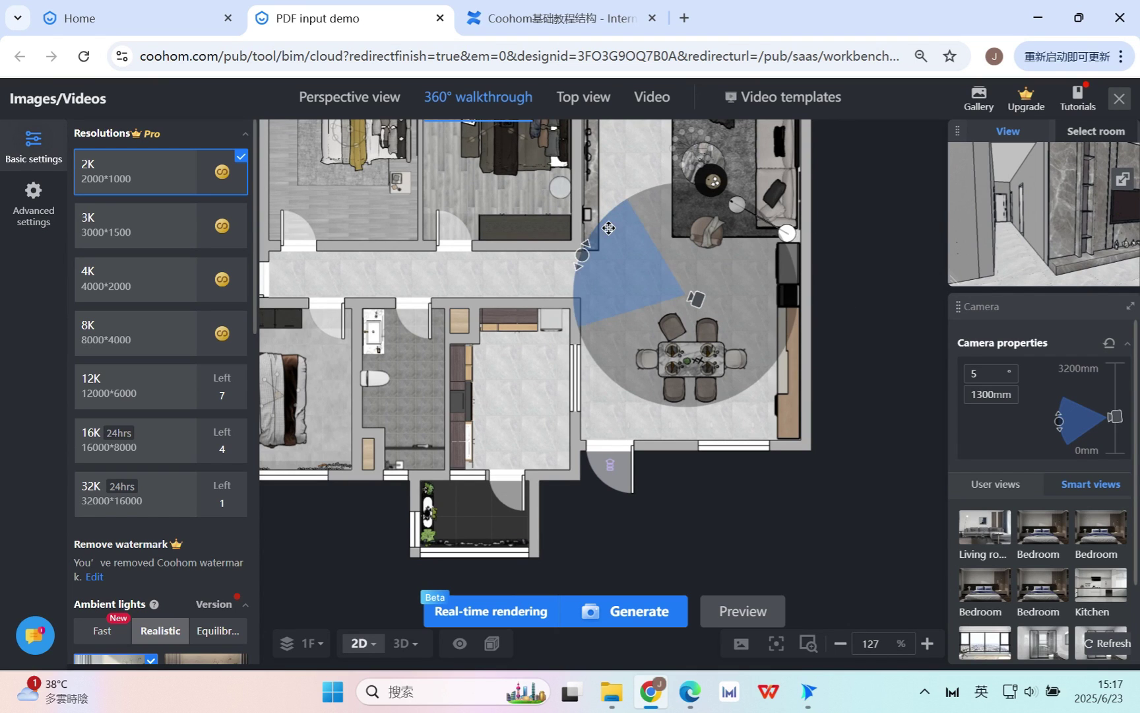
drag(584, 257, 673, 349)
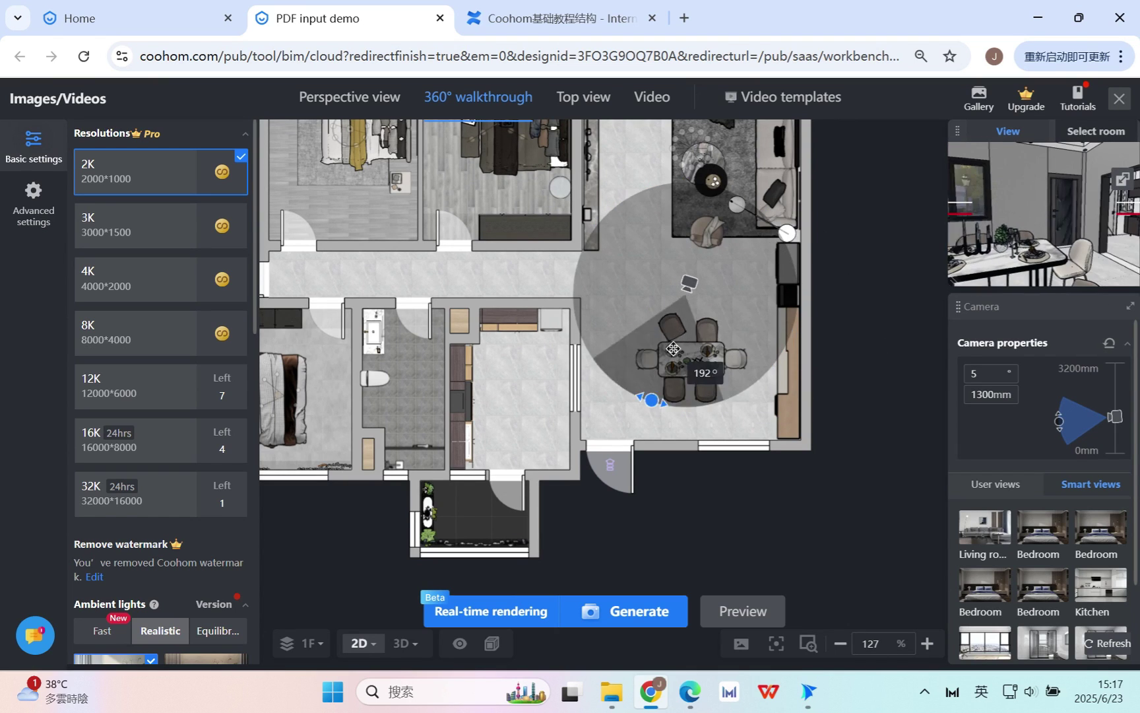
Return the walkthrough to 3D and turn the camera around the room until it faces the living room's curtained windows.
click(402, 643)
drag(593, 181, 602, 104)
drag(642, 238, 639, 370)
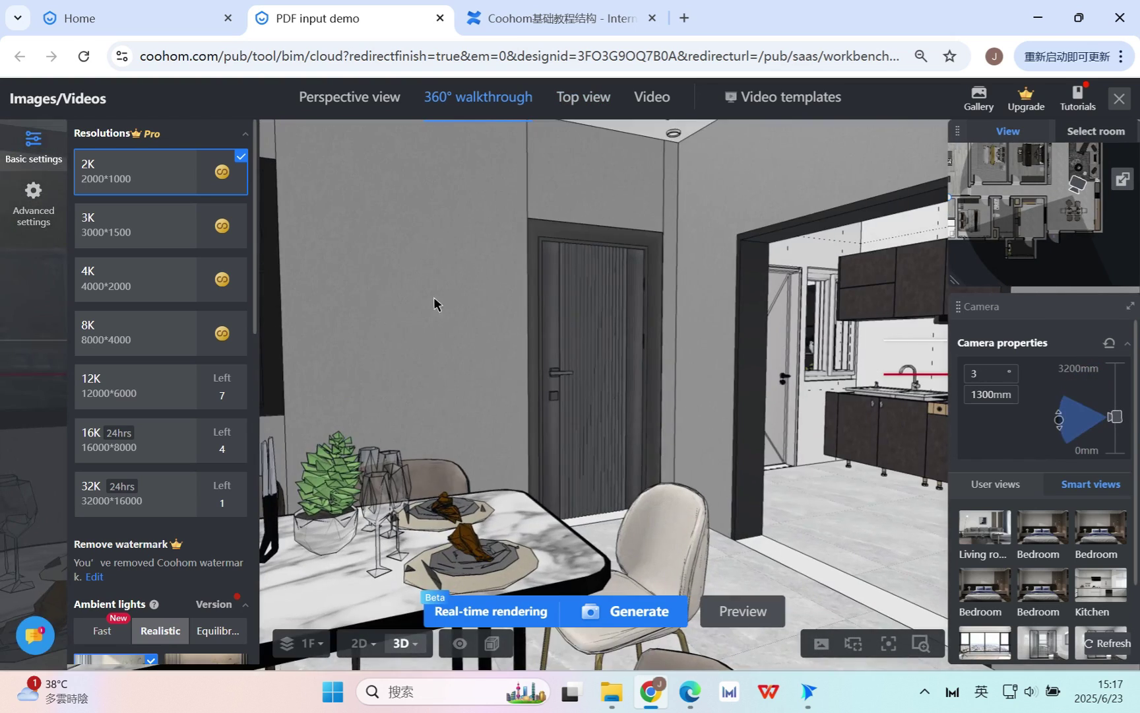
drag(433, 303, 828, 321)
drag(437, 338, 621, 345)
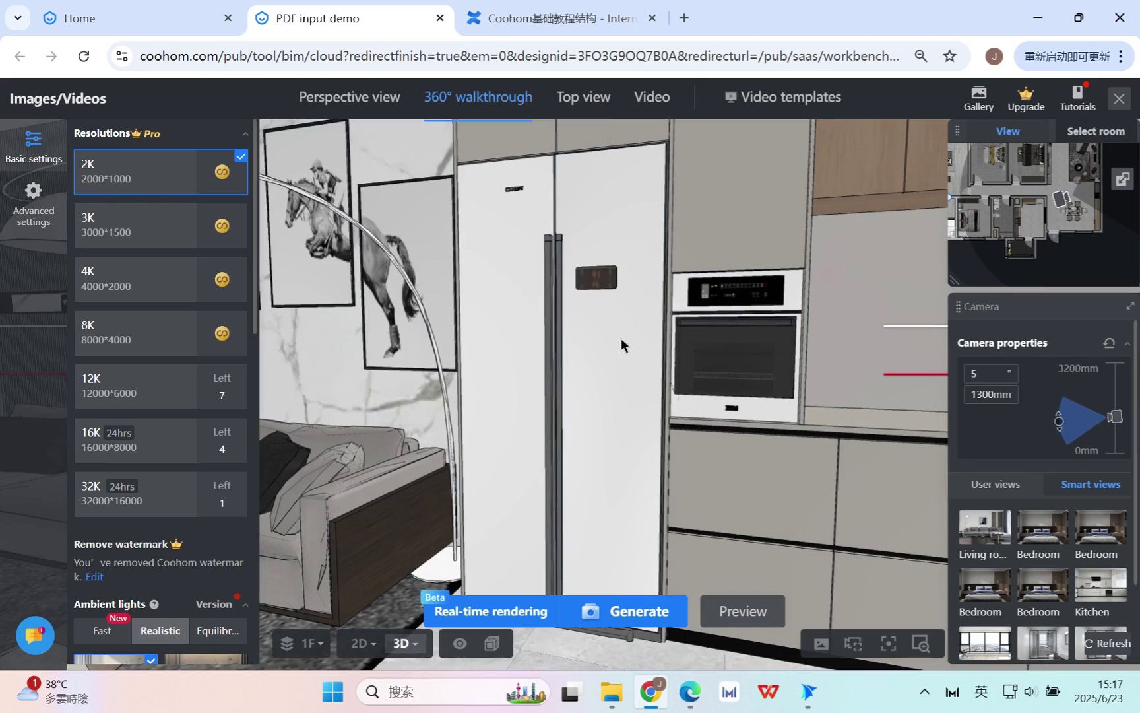
drag(359, 356, 822, 366)
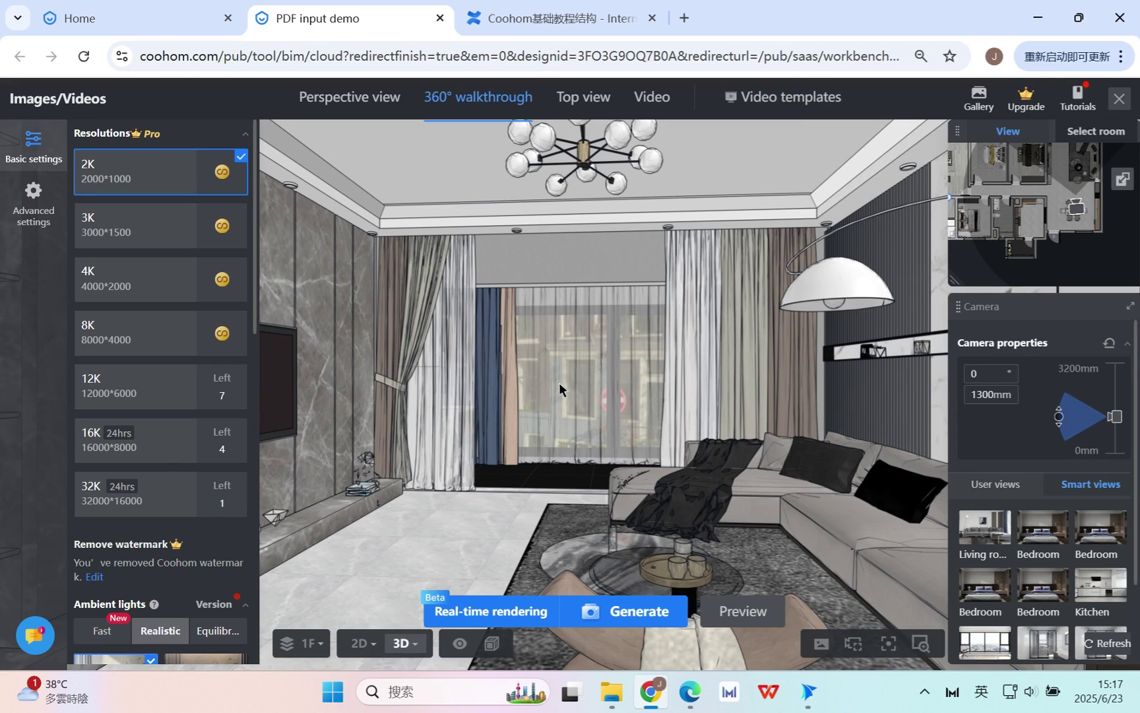
scroll(525, 448, down, 3)
scroll(639, 407, up, 2)
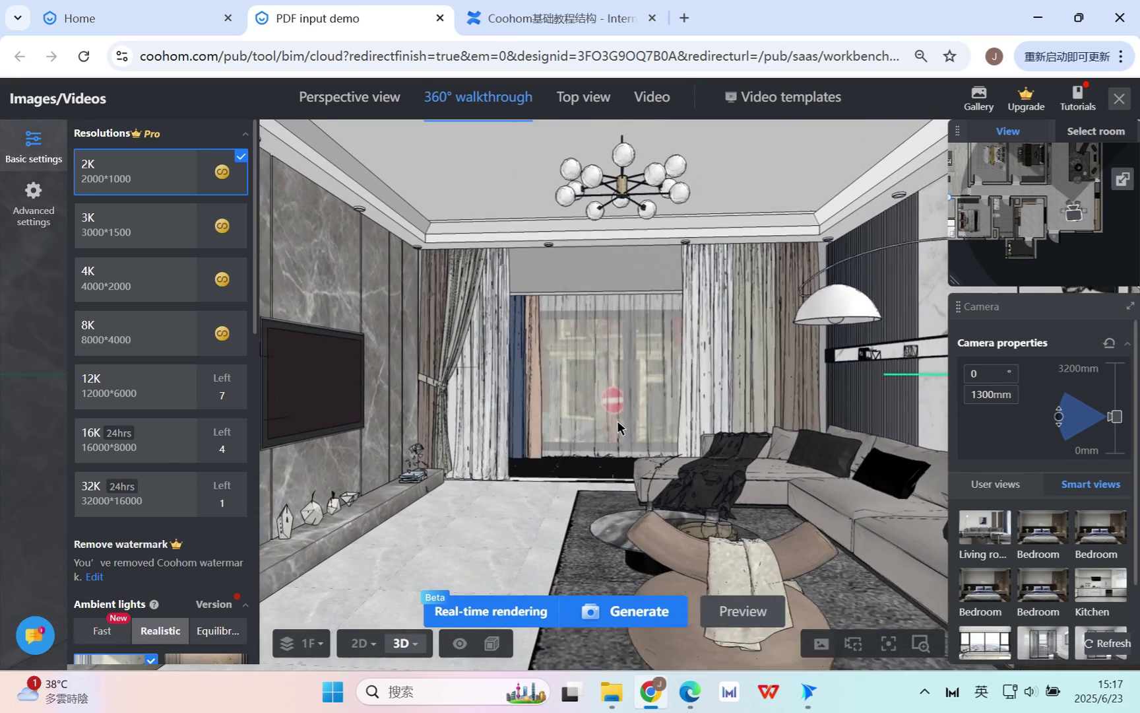
scroll(618, 420, down, 3)
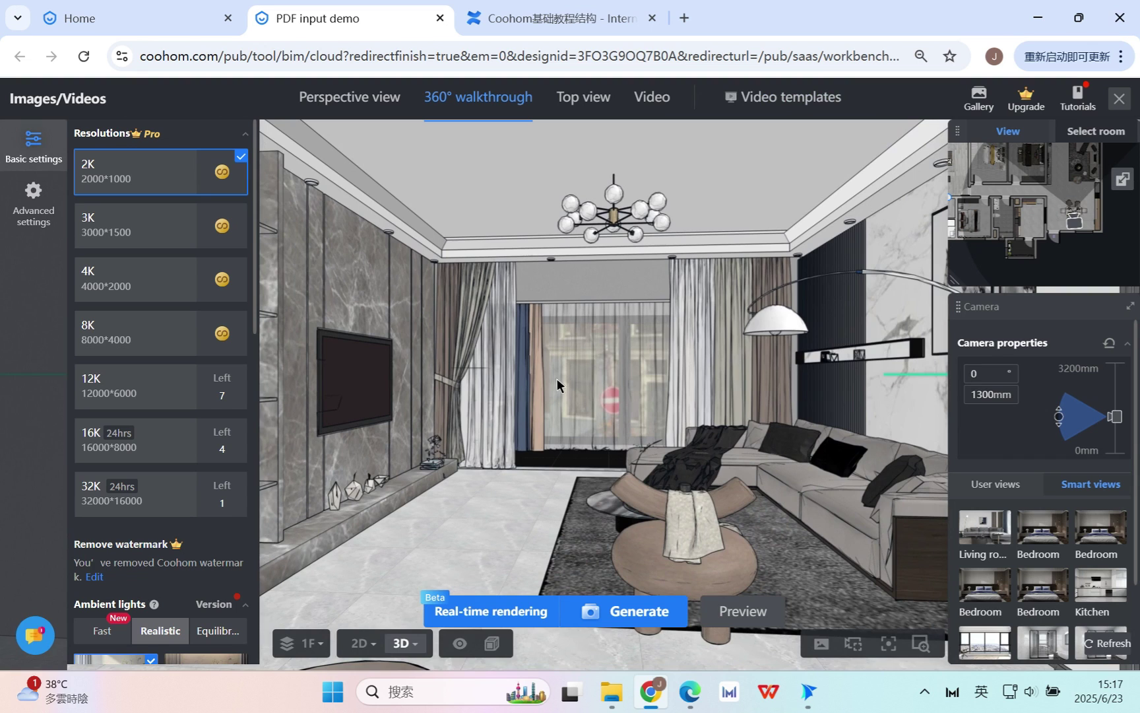
scroll(557, 385, up, 3)
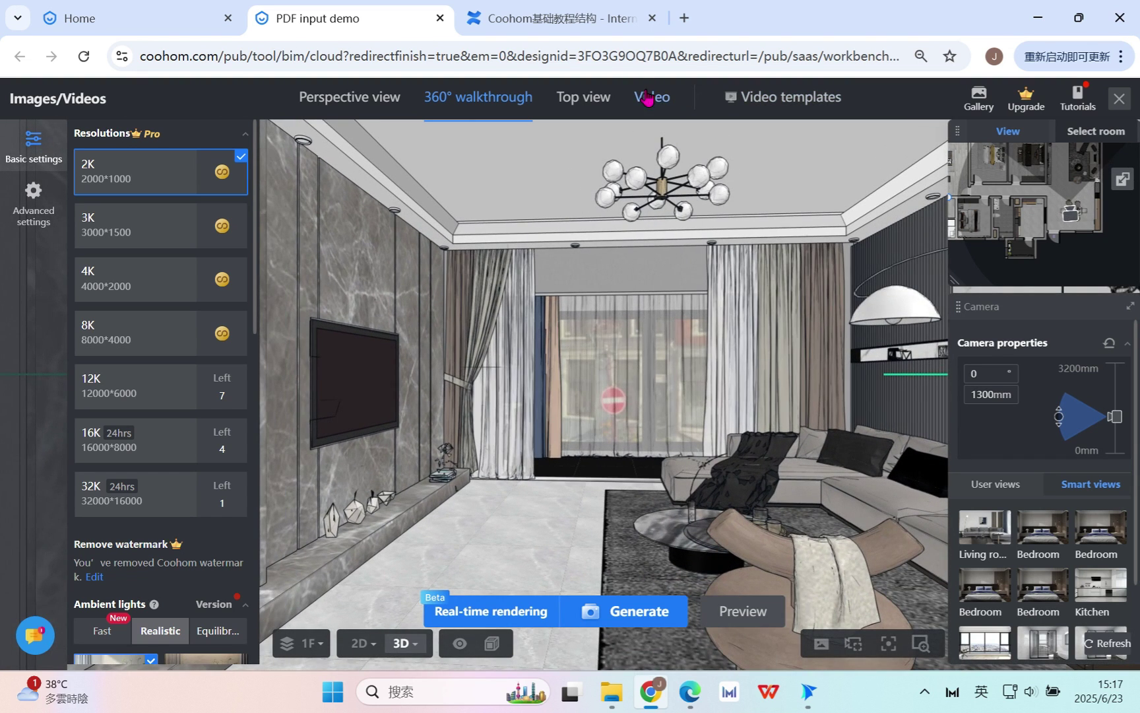
Return to the perspective view, set the aspect ratio to 16:9 and reframe the living room slightly from an angle.
click(342, 108)
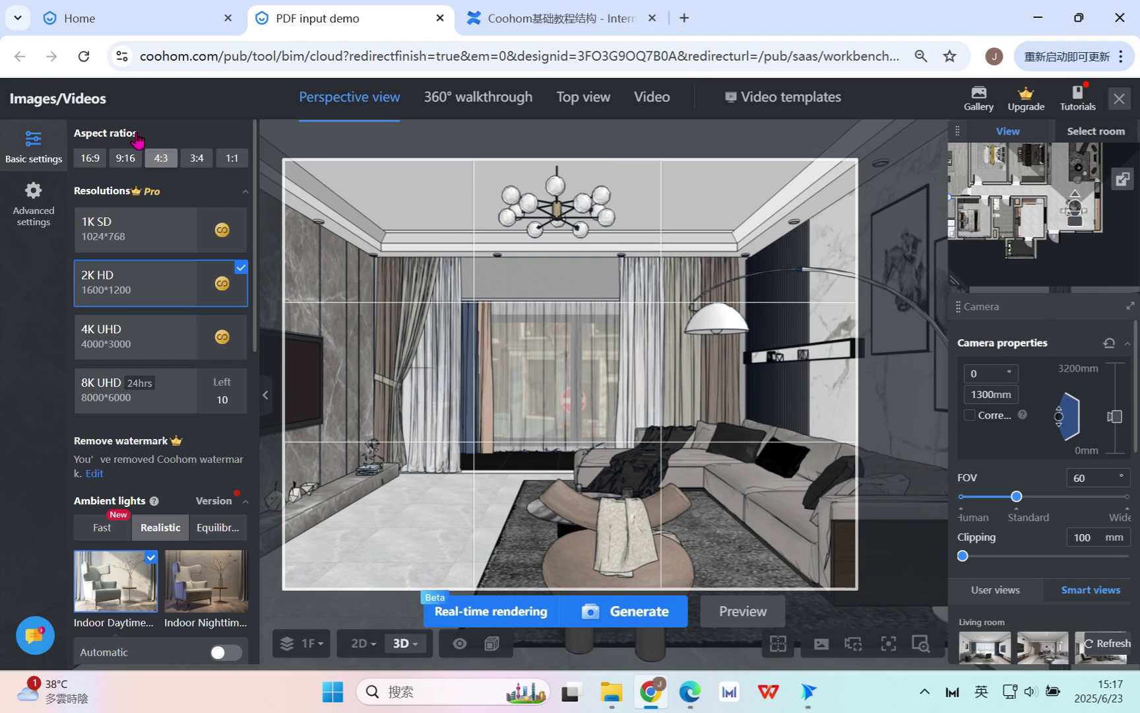
click(90, 159)
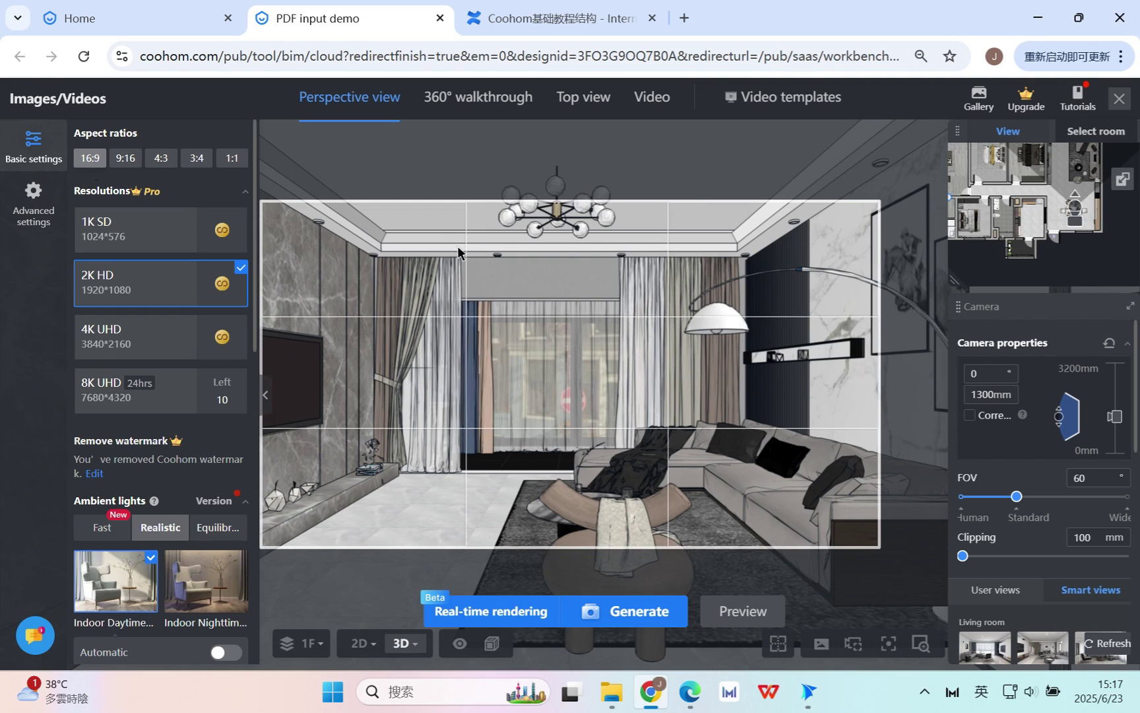
scroll(419, 377, up, 3)
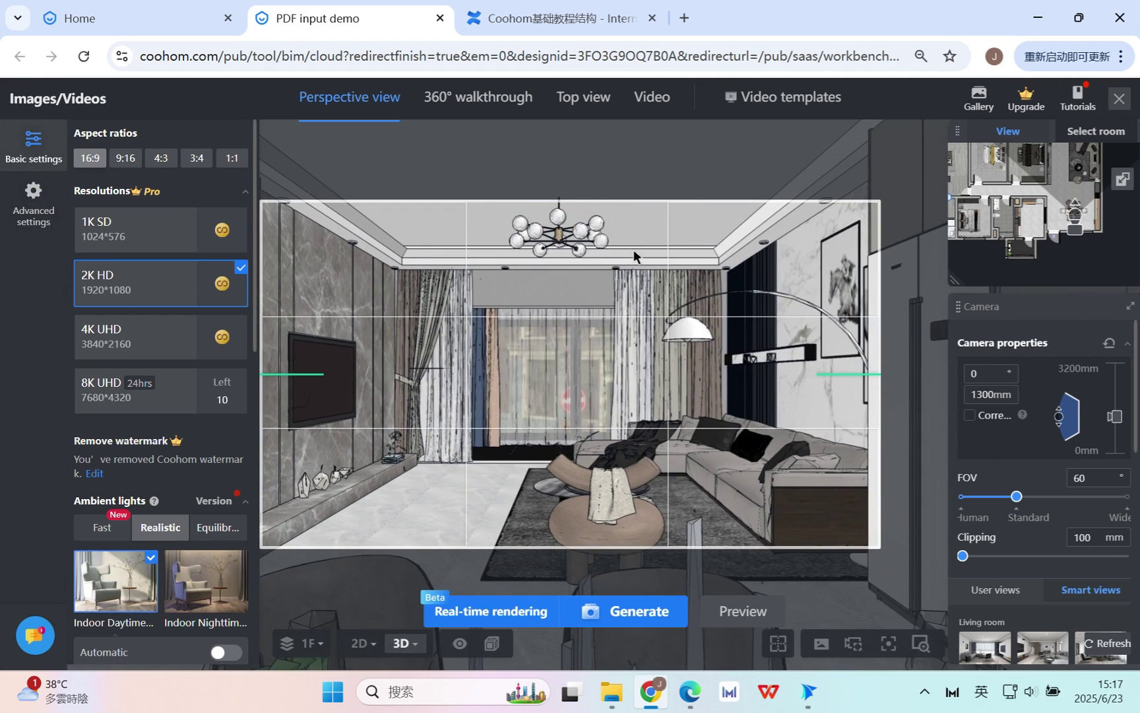
key(a)
drag(654, 350, 688, 356)
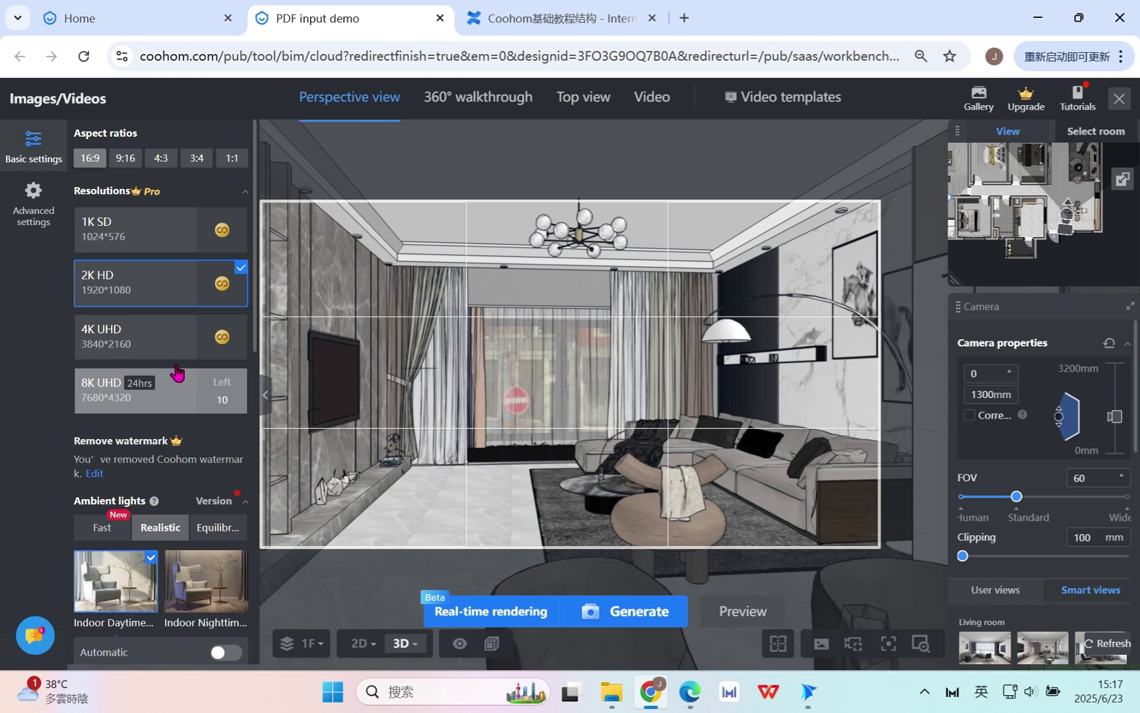
Set the render resolution to 4K UHD and fine-tune the living room camera framing.
click(106, 341)
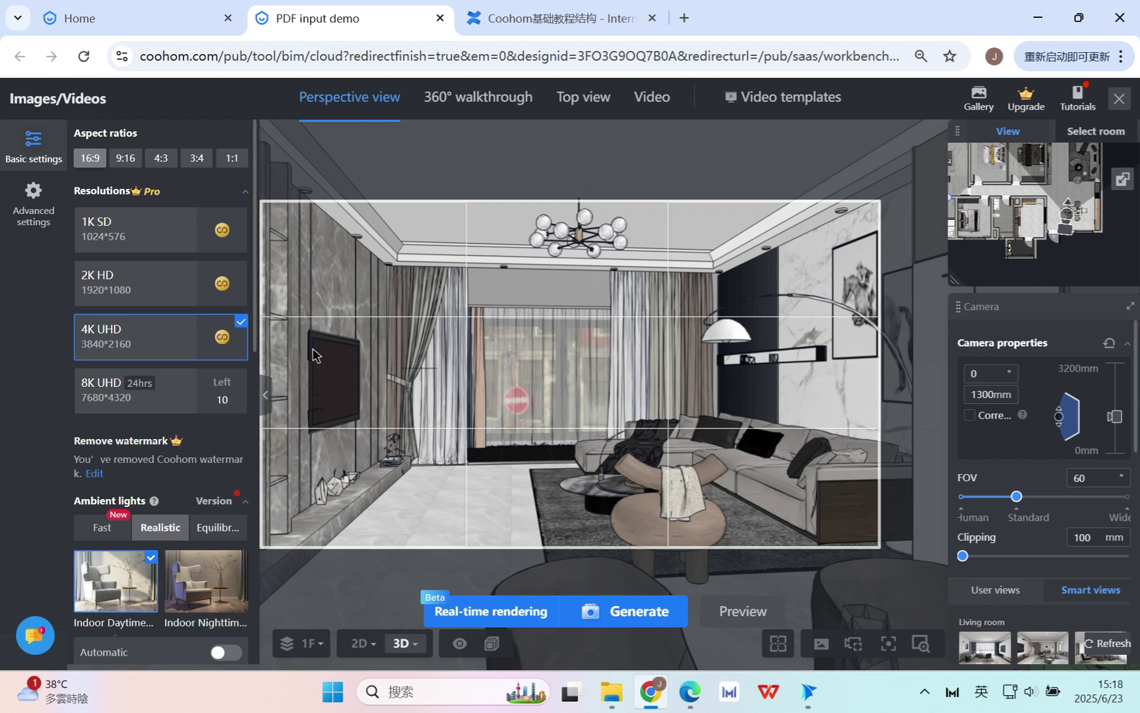
drag(692, 460, 688, 462)
scroll(132, 504, down, 2)
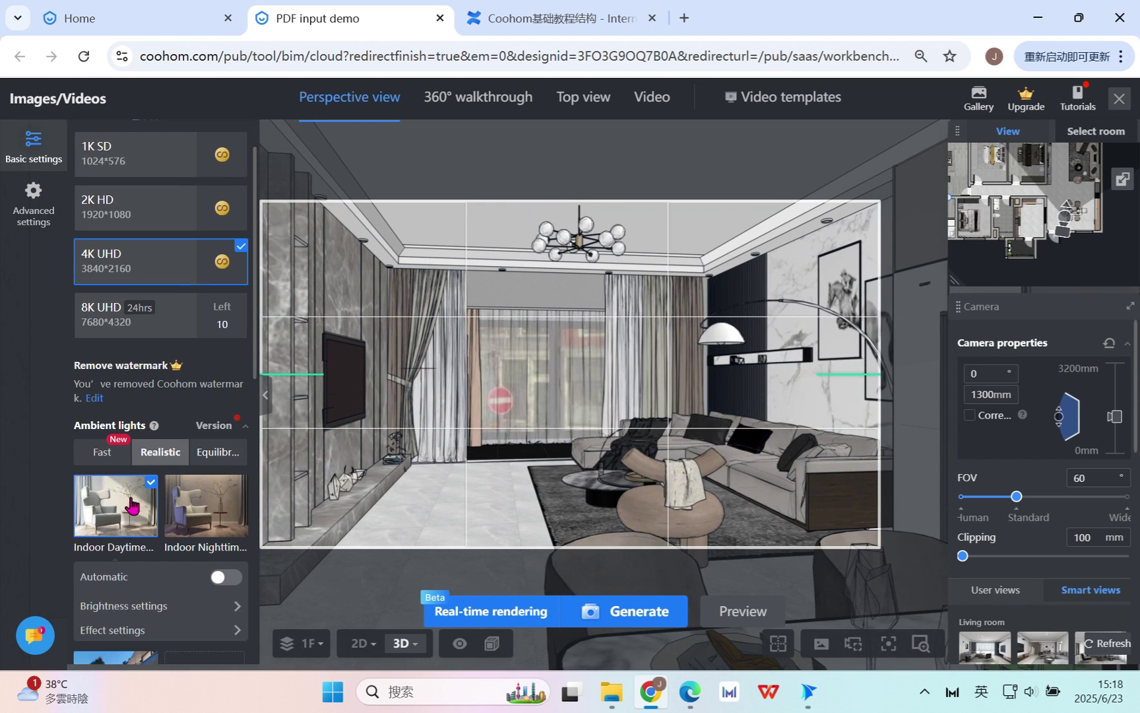
Enable Dazzling and Reduce noise in the Indoor Daytime lighting effects, and open its brightness settings.
scroll(132, 505, down, 1)
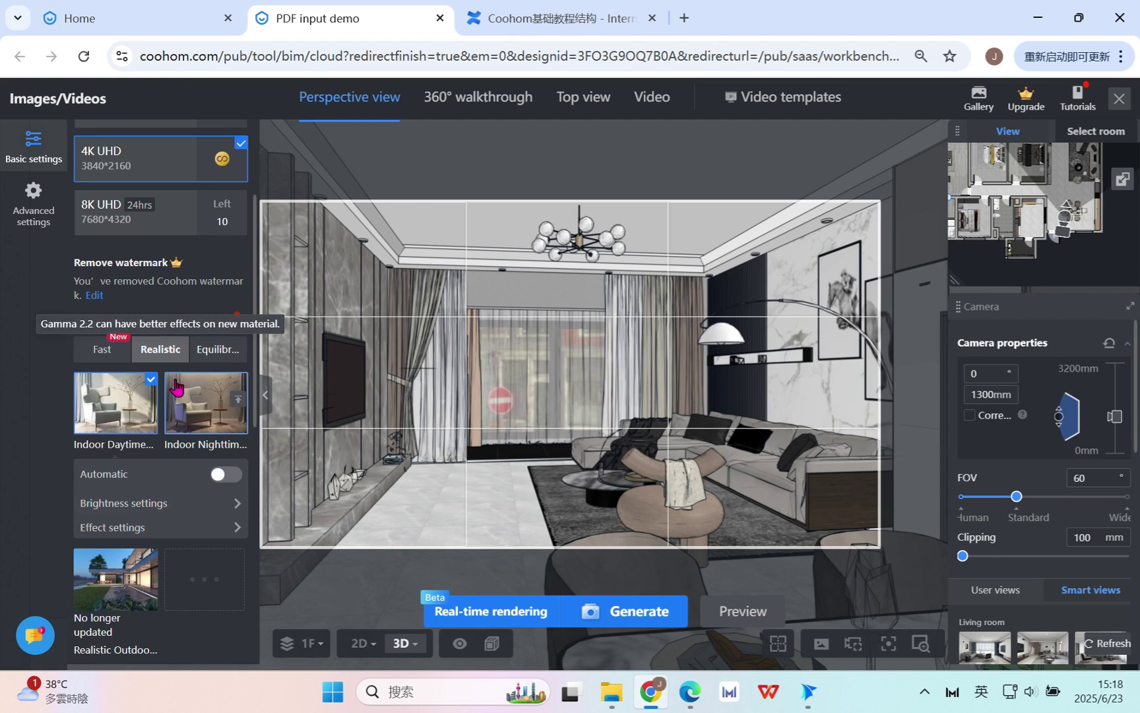
scroll(96, 432, down, 1)
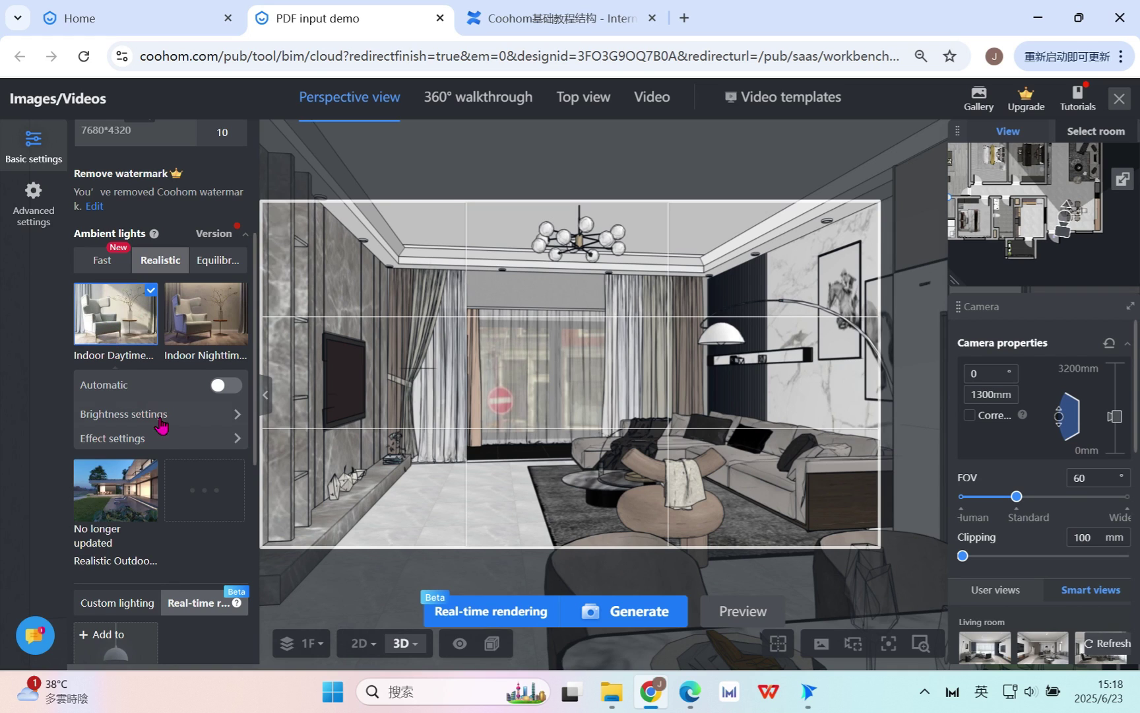
click(165, 438)
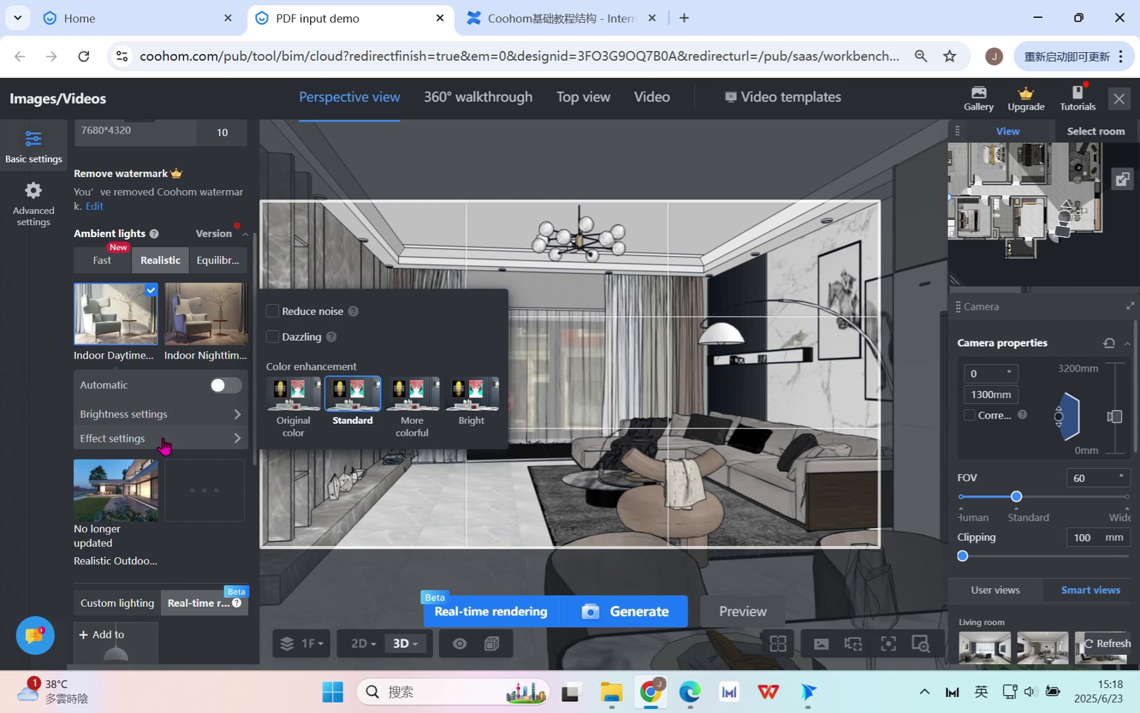
click(272, 337)
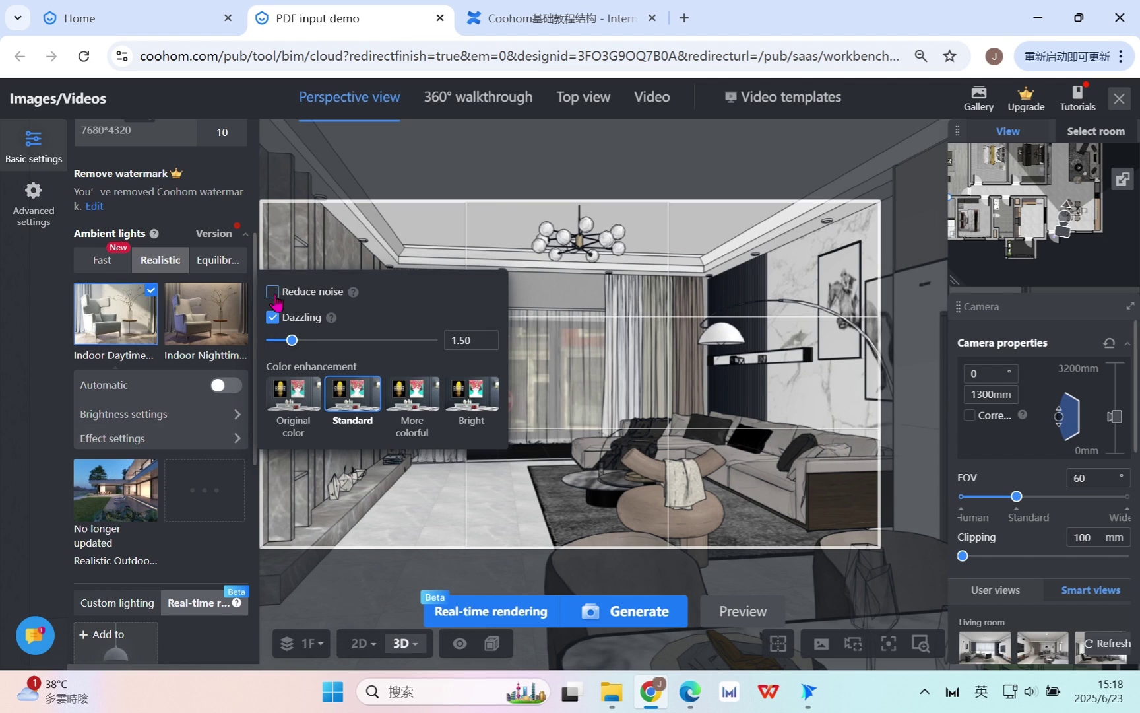
click(273, 293)
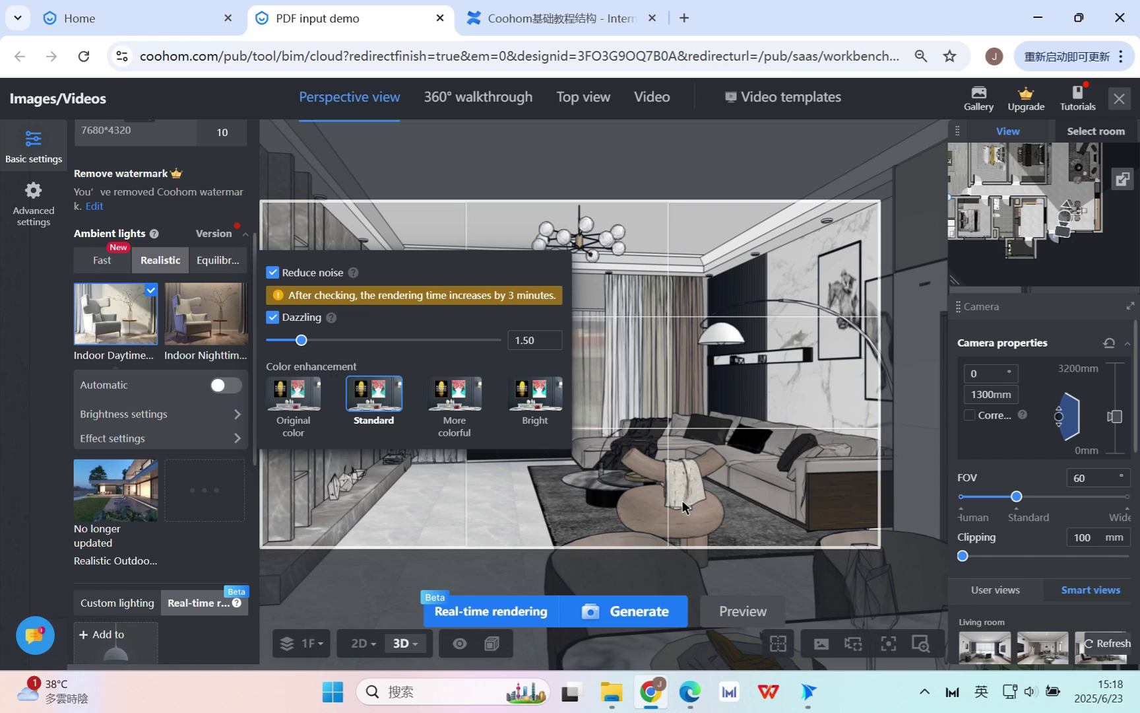
click(102, 414)
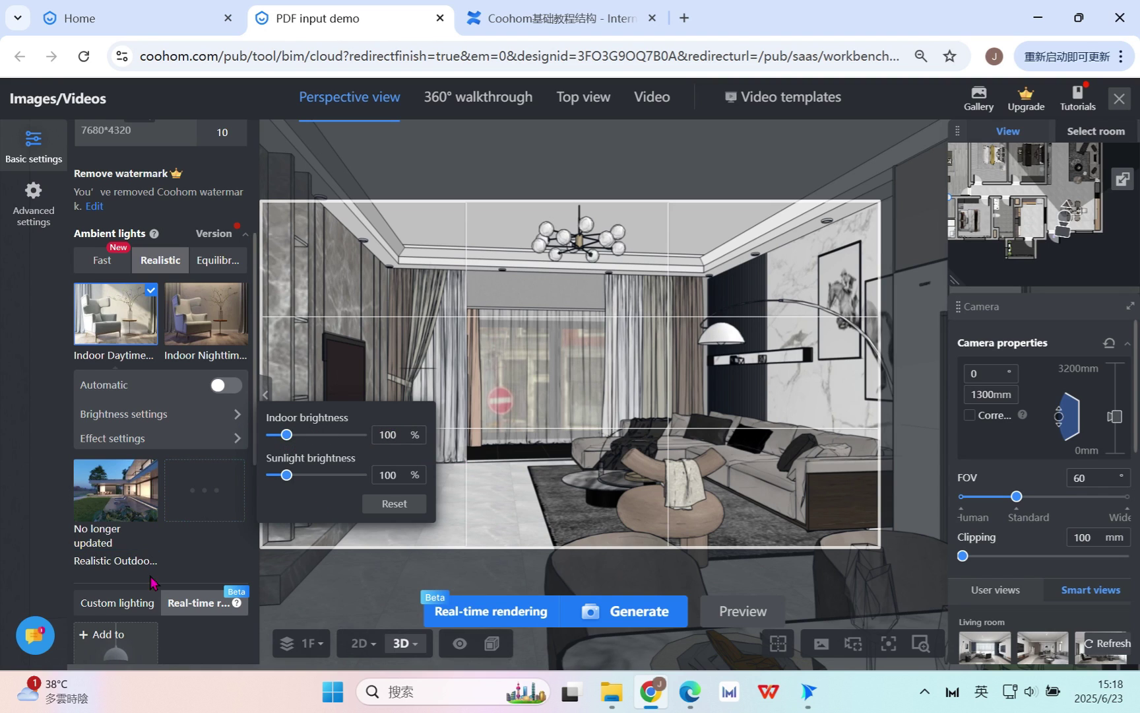
Choose the City 2 environment from the public library, generate the living room render and minimize its progress window.
scroll(152, 580, down, 7)
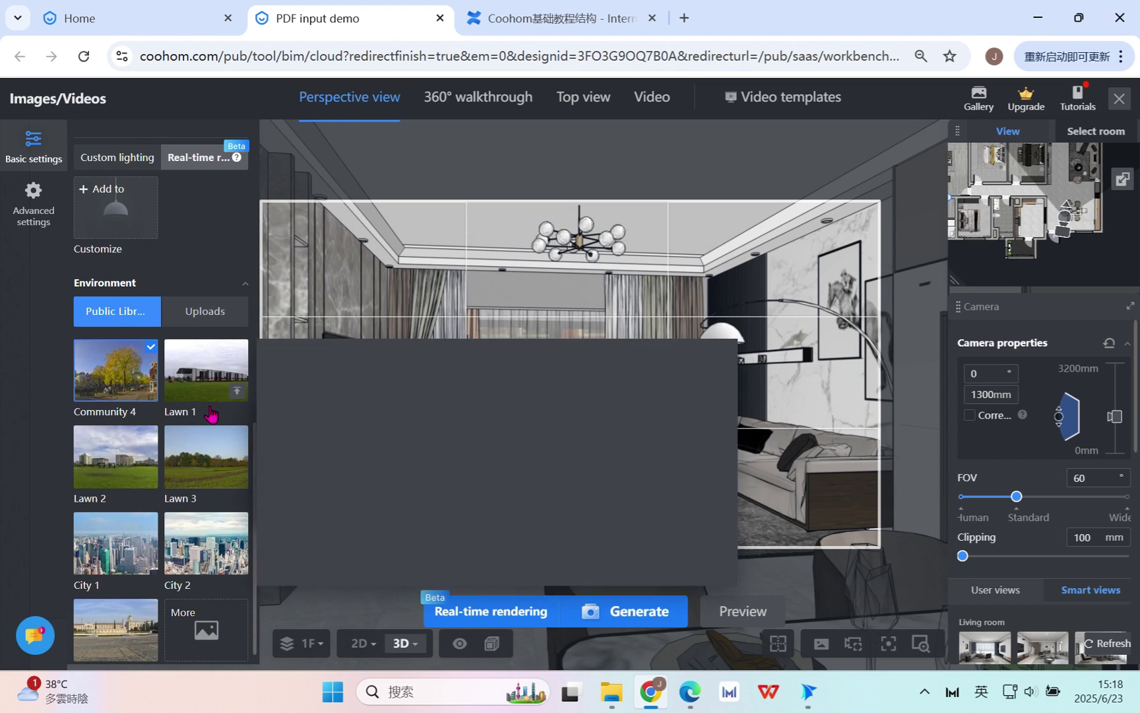
scroll(212, 558, down, 1)
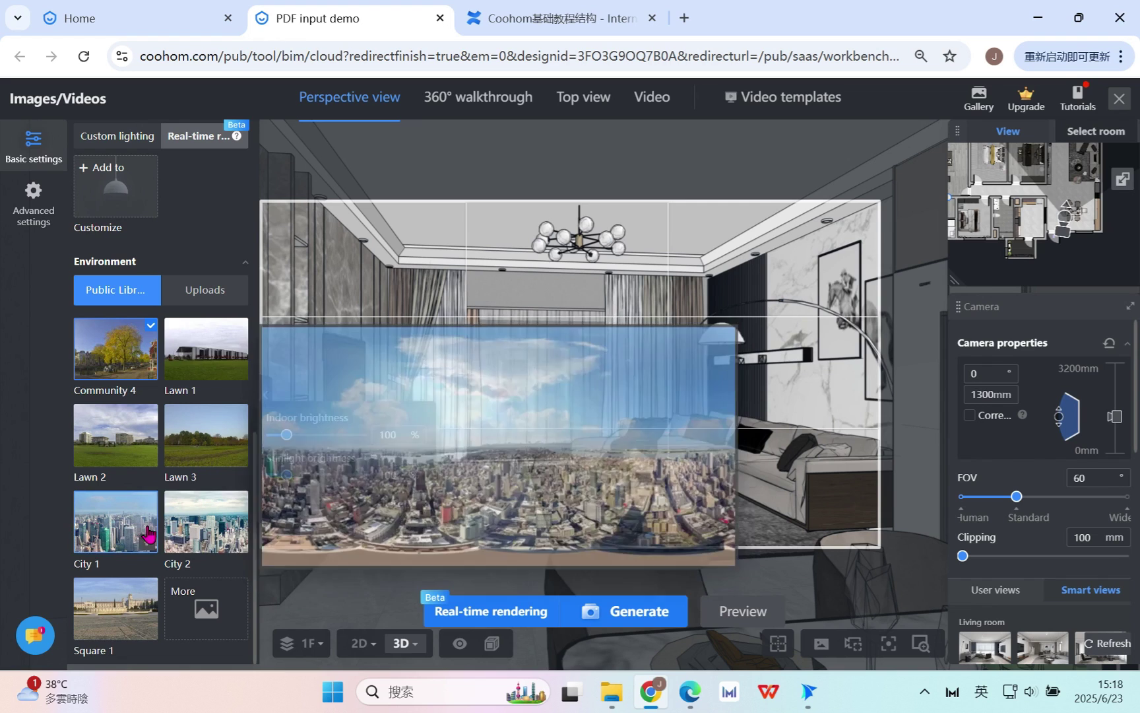
click(204, 521)
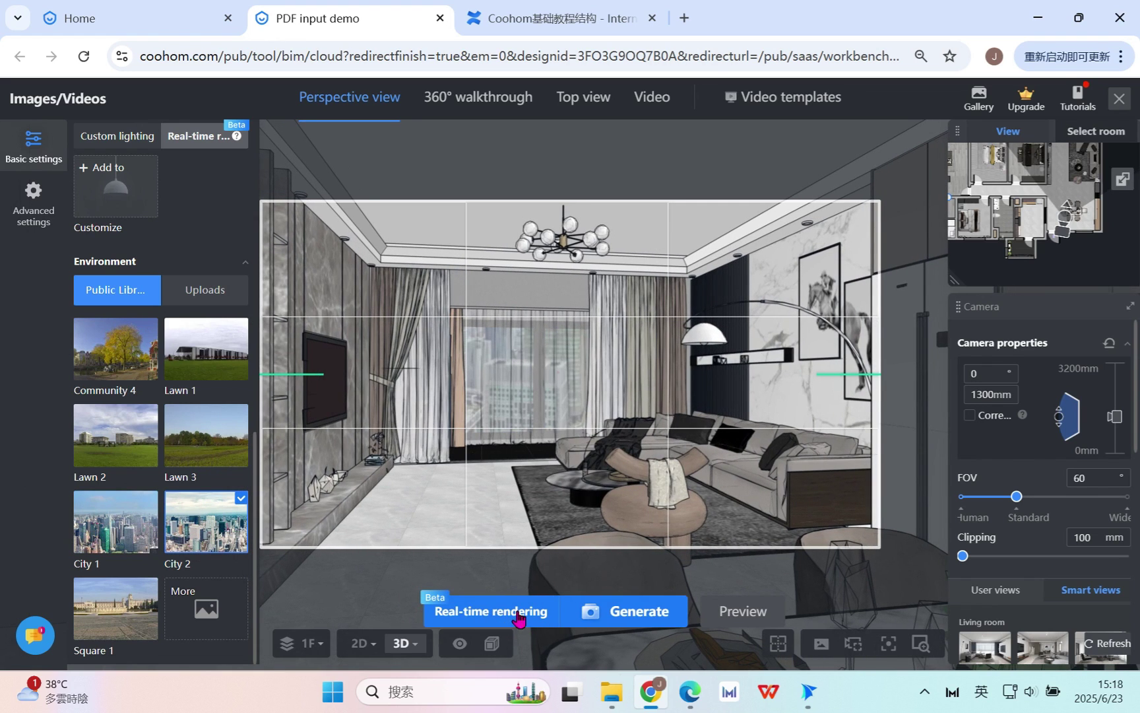
click(639, 619)
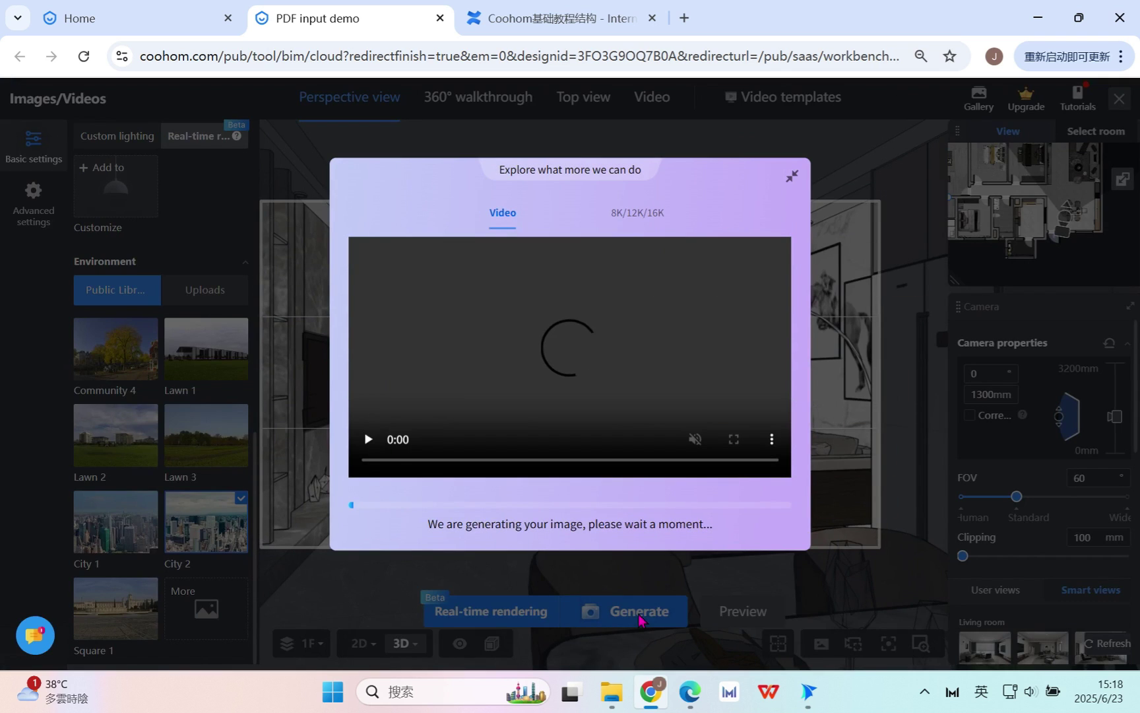
click(794, 177)
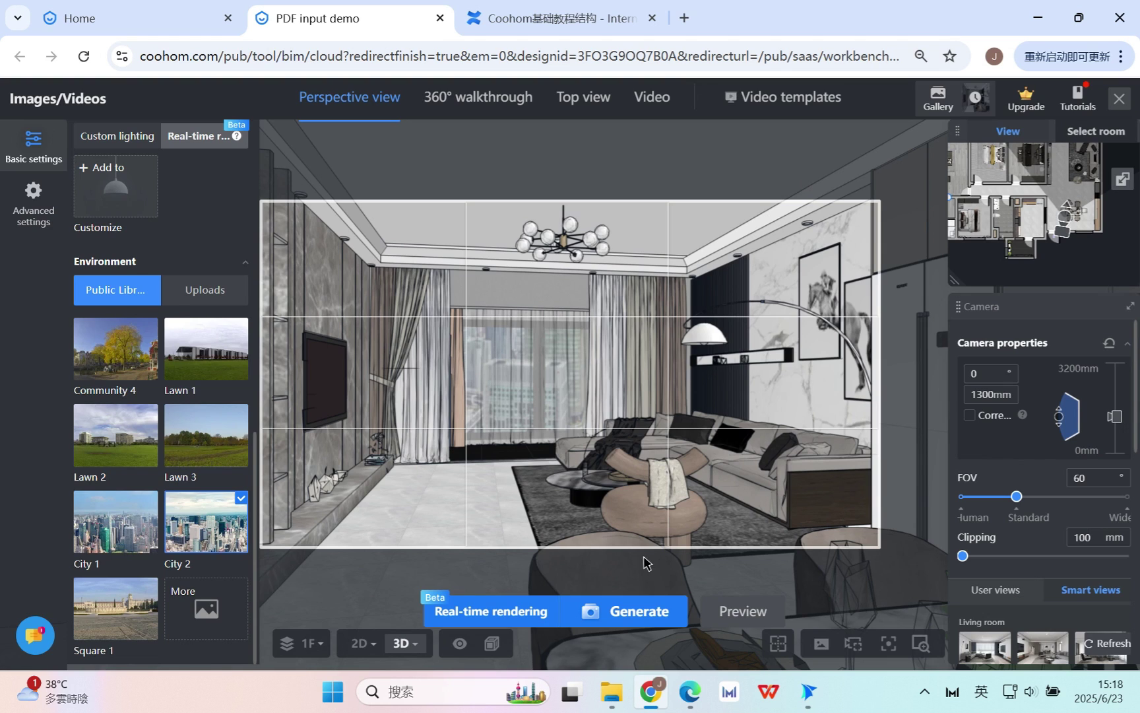
Save the current camera angle of the living room to the user views.
scroll(1109, 575, down, 3)
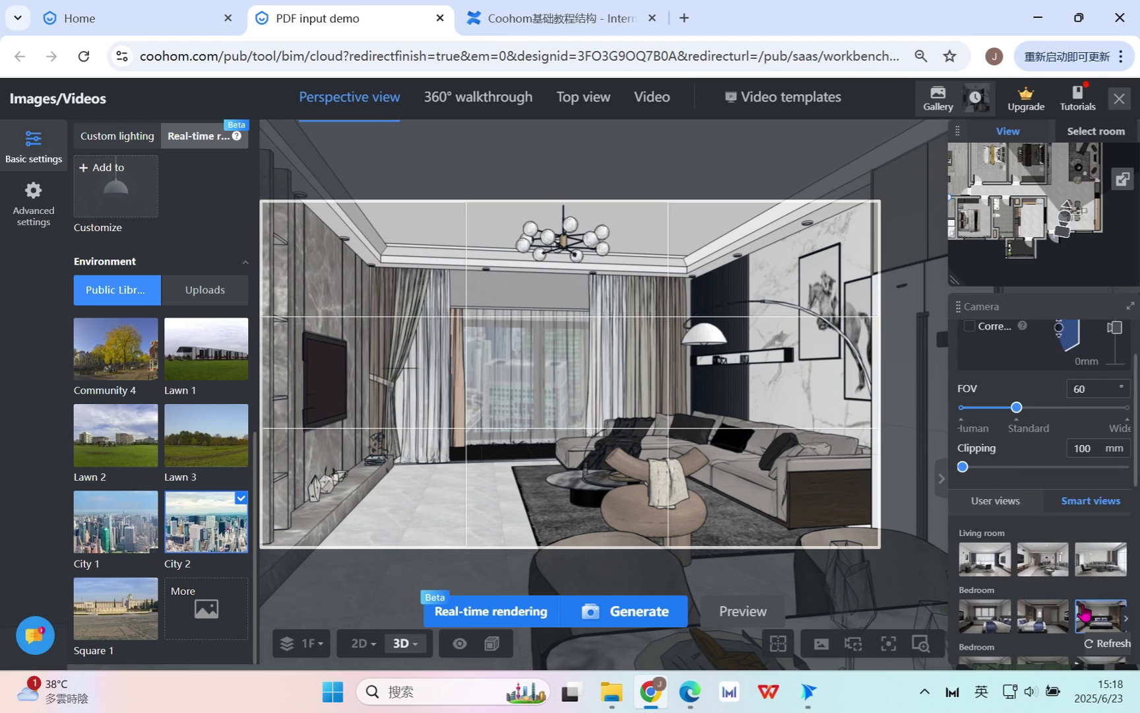
click(993, 415)
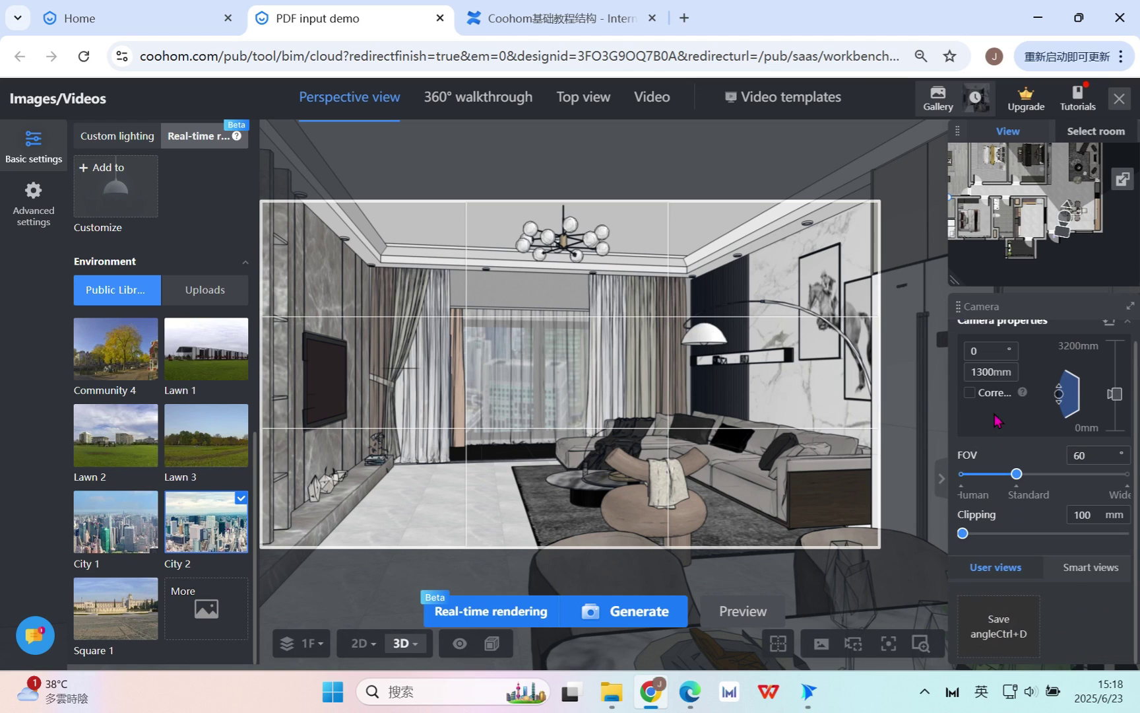
click(990, 628)
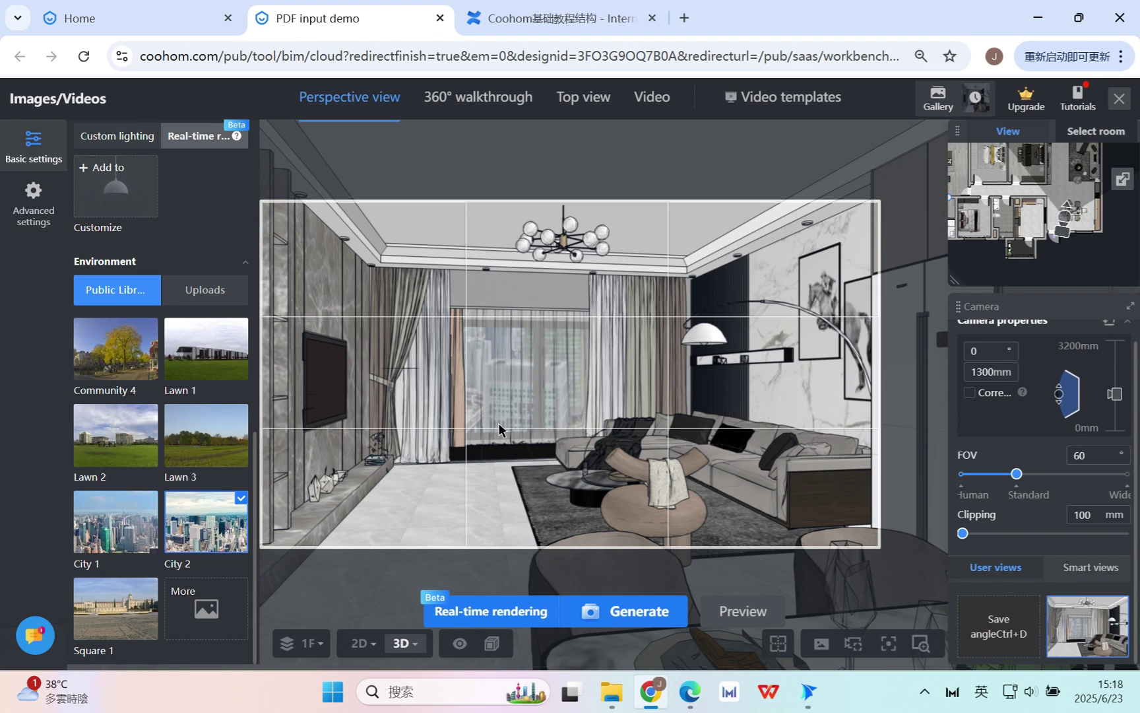
Reposition and turn the living room camera toward the balcony window, raising it to a height of about 1555 mm.
drag(502, 433, 545, 466)
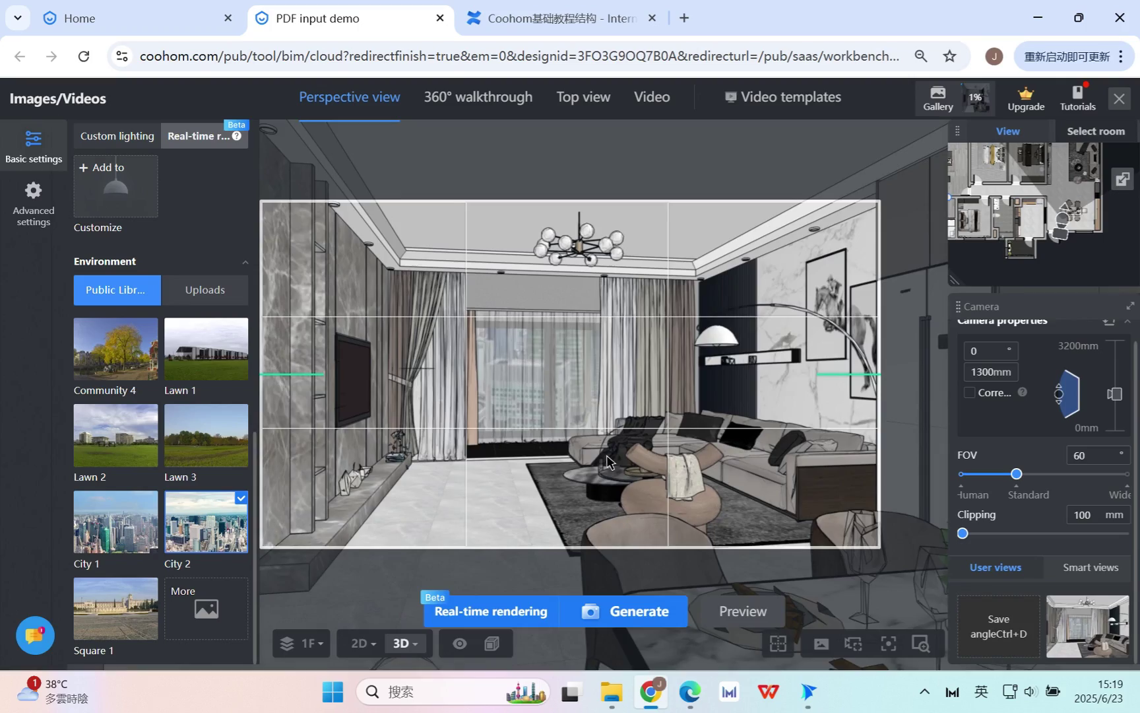
key(s)
key(a)
key(w)
key(d)
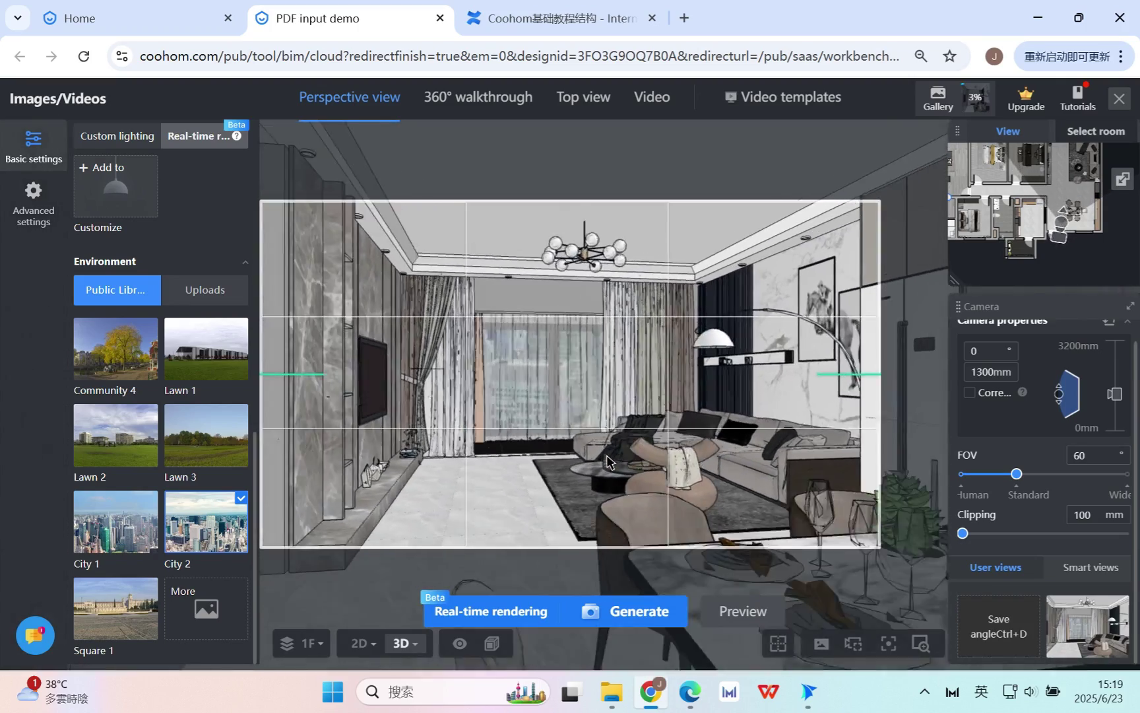
key(s)
key(q)
key(w)
key(e)
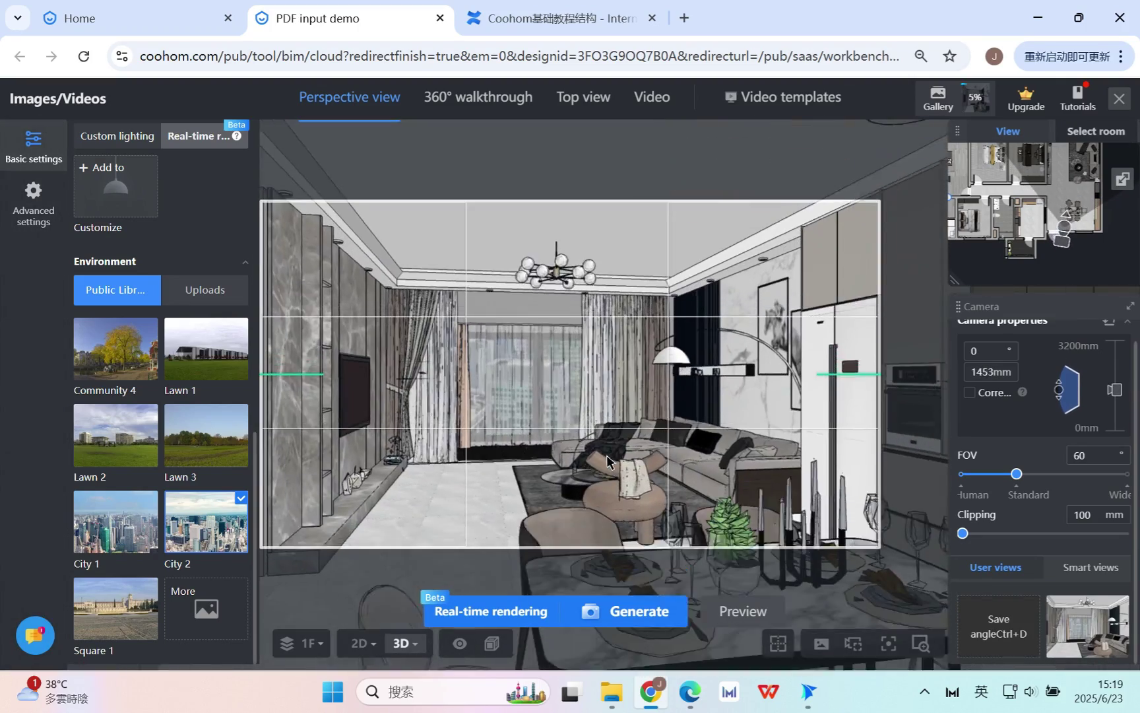
key(s)
key(q)
key(a)
key(w)
key(e)
drag(669, 463, 668, 468)
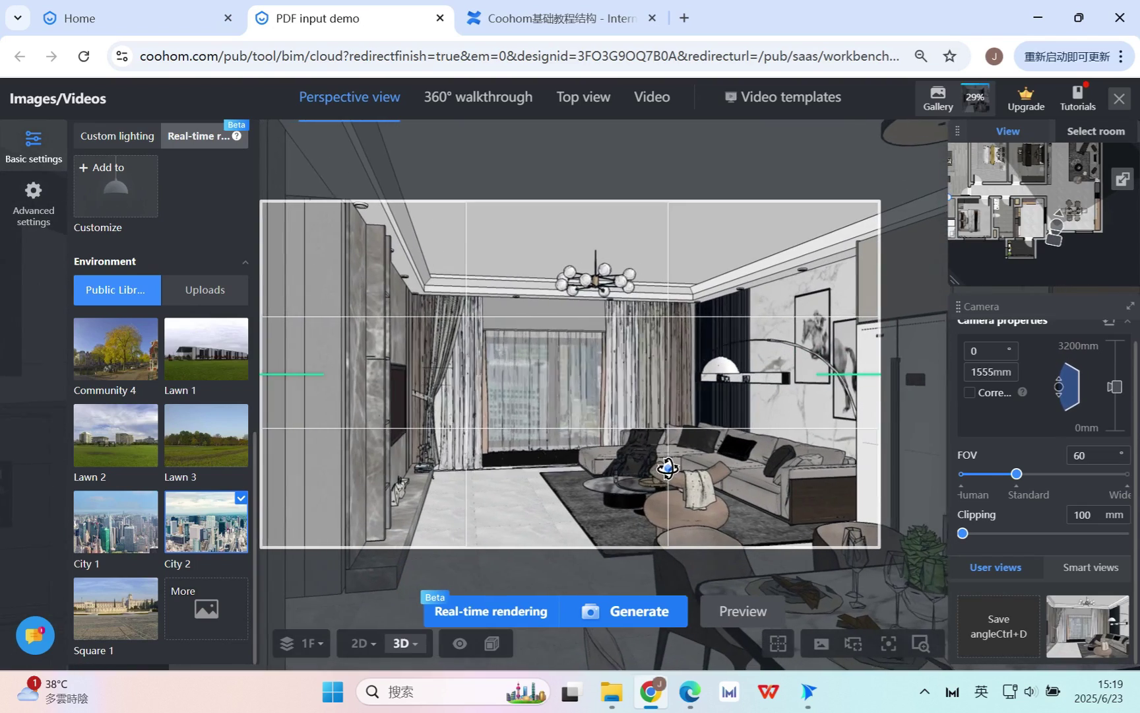
Reduce the camera FOV to 59° and move the camera forward and down to a height of about 909 mm.
mouse_move(1016, 474)
mouse_down()
mouse_move(1051, 486)
mouse_move(970, 485)
mouse_move(1015, 485)
mouse_up()
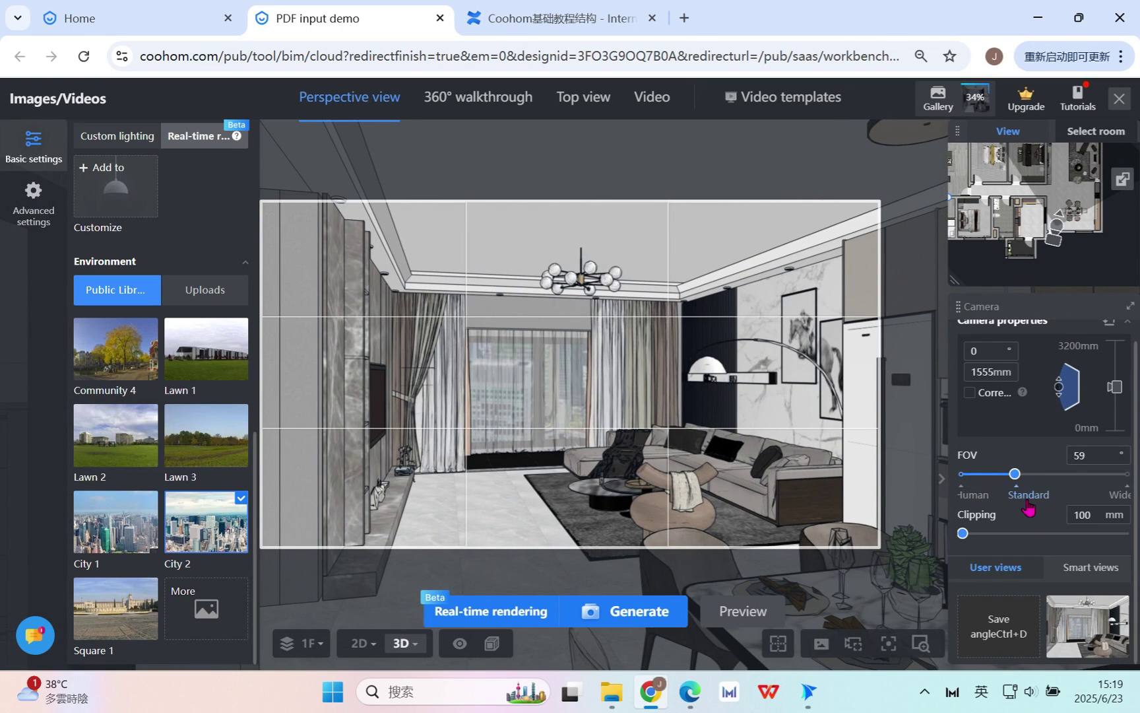
key(w)
key(e)
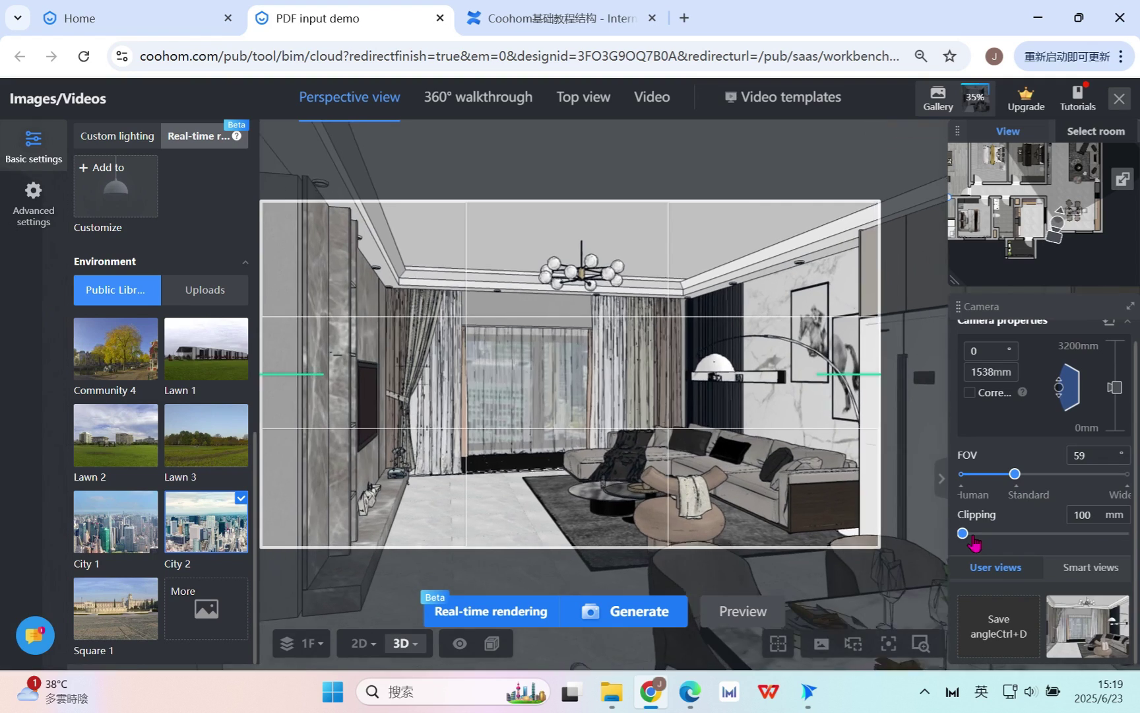
key(w)
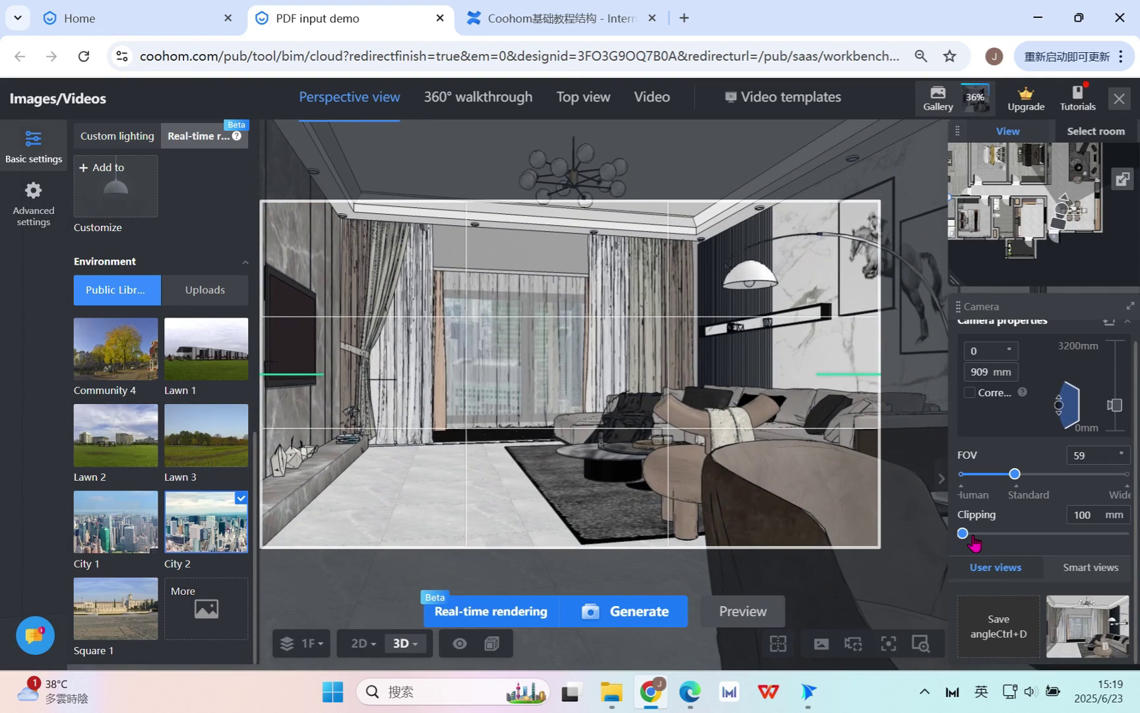
drag(802, 489, 789, 489)
Set the camera clipping to 1277 mm and the FOV to 71°, and generate the living room render.
drag(963, 535, 971, 535)
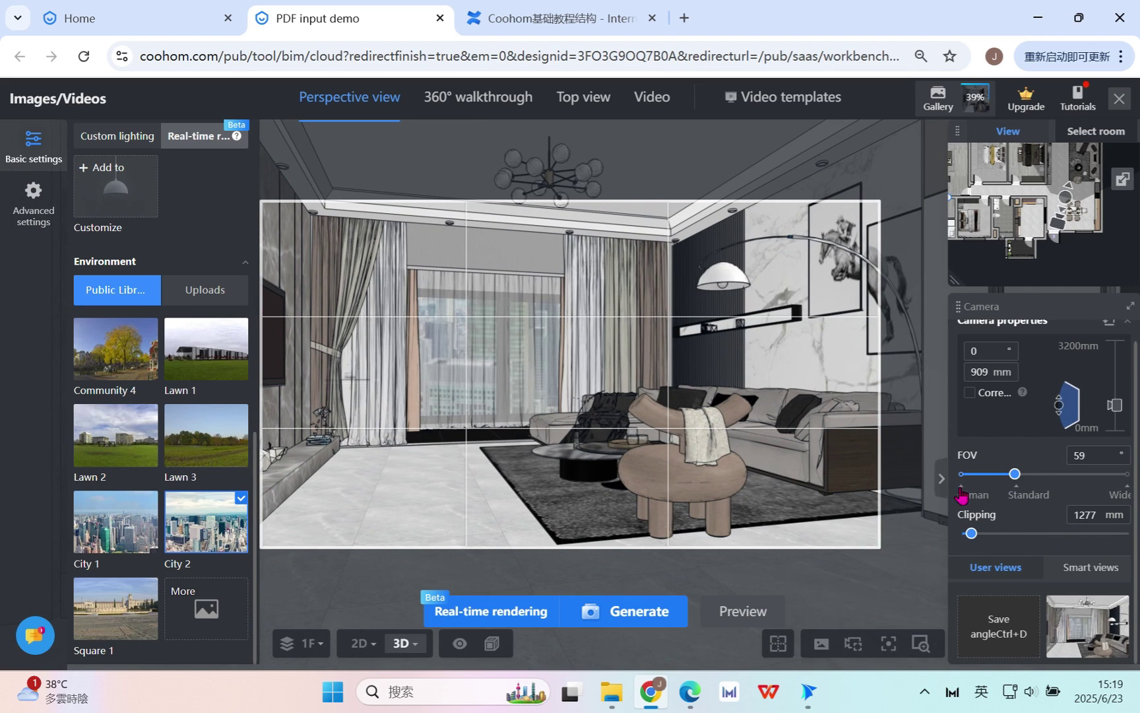
drag(1015, 477, 1037, 477)
click(644, 613)
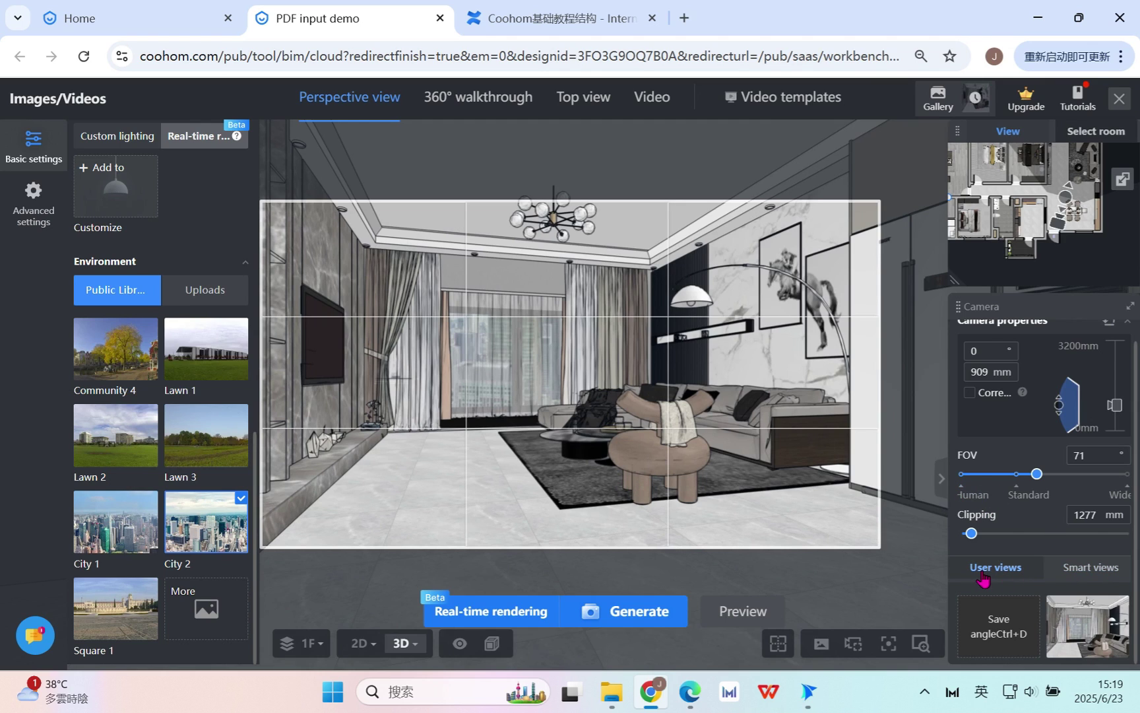
Show the smart views and preview the first two suggested living room angles.
click(1100, 575)
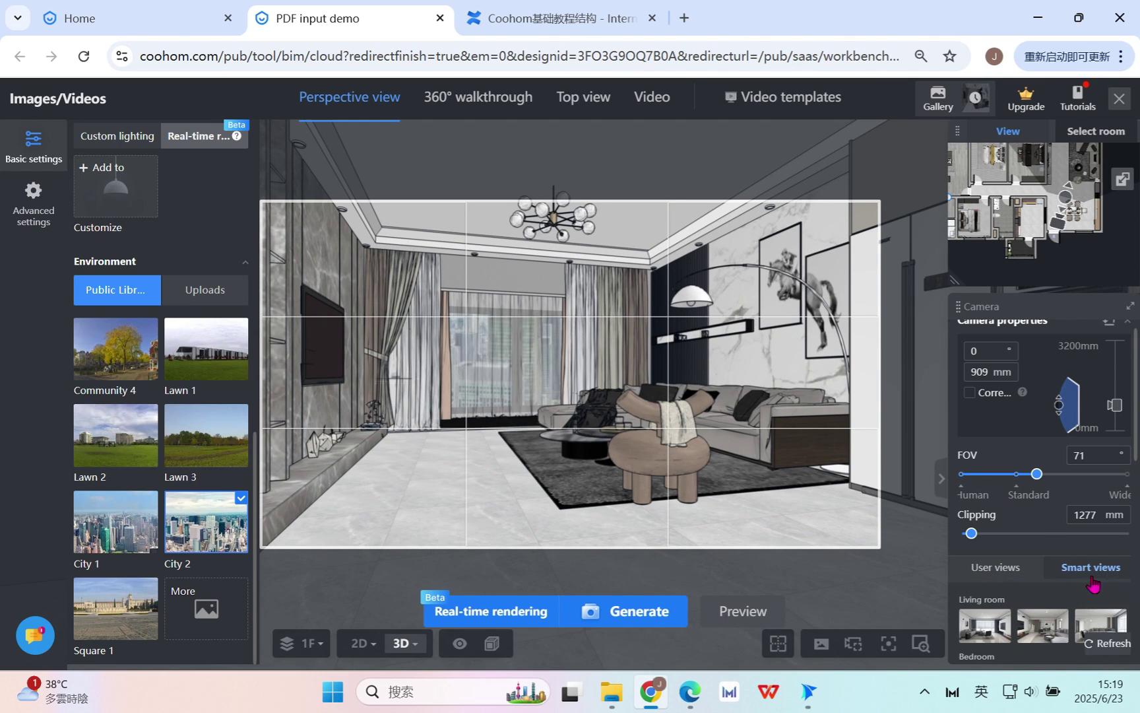
scroll(1094, 584, down, 2)
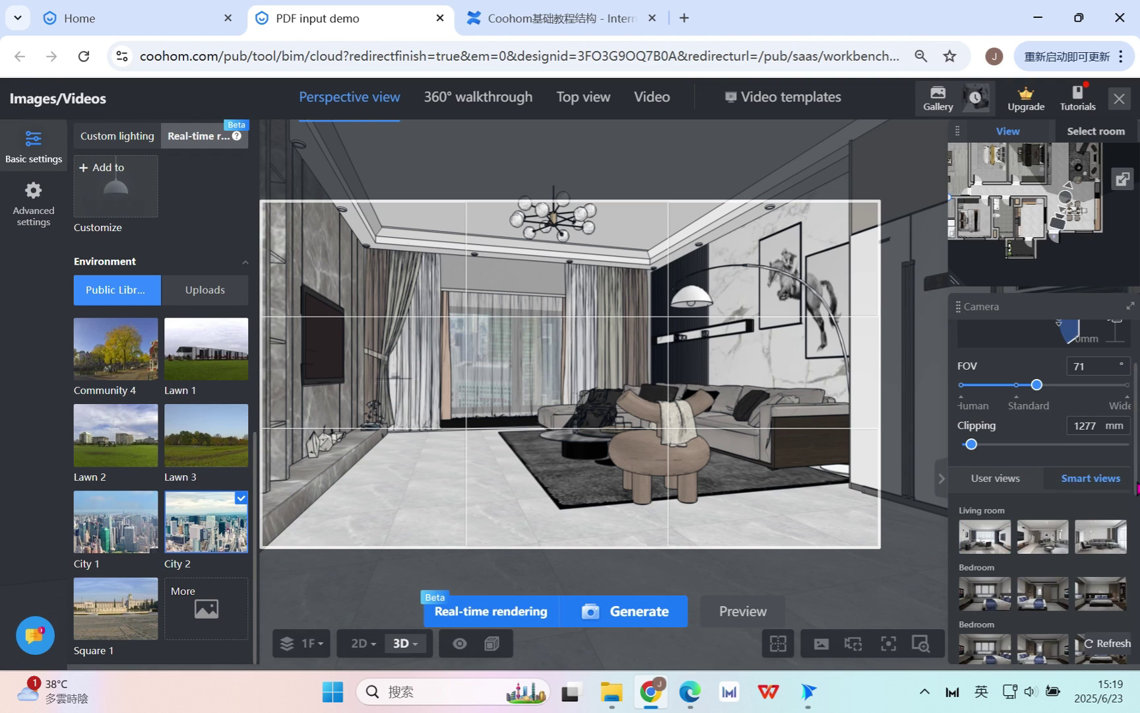
click(977, 545)
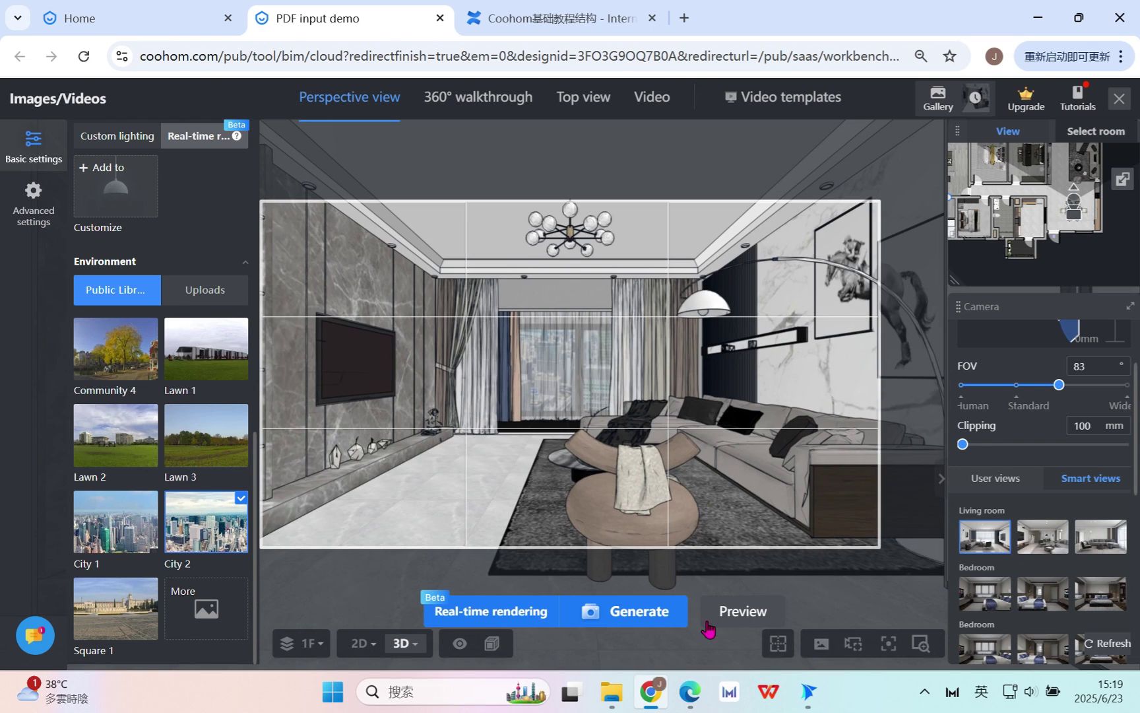
click(1034, 547)
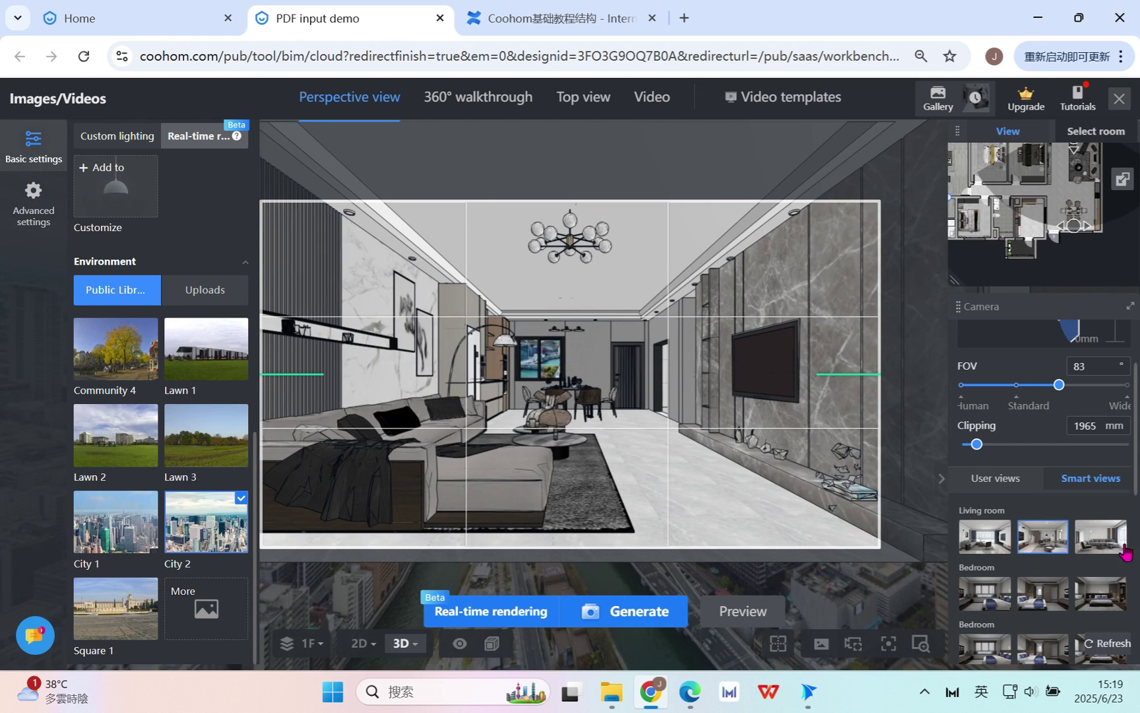
Apply the third living room smart view, reduce its FOV to 58° and slightly adjust the sofa wall framing.
click(1104, 540)
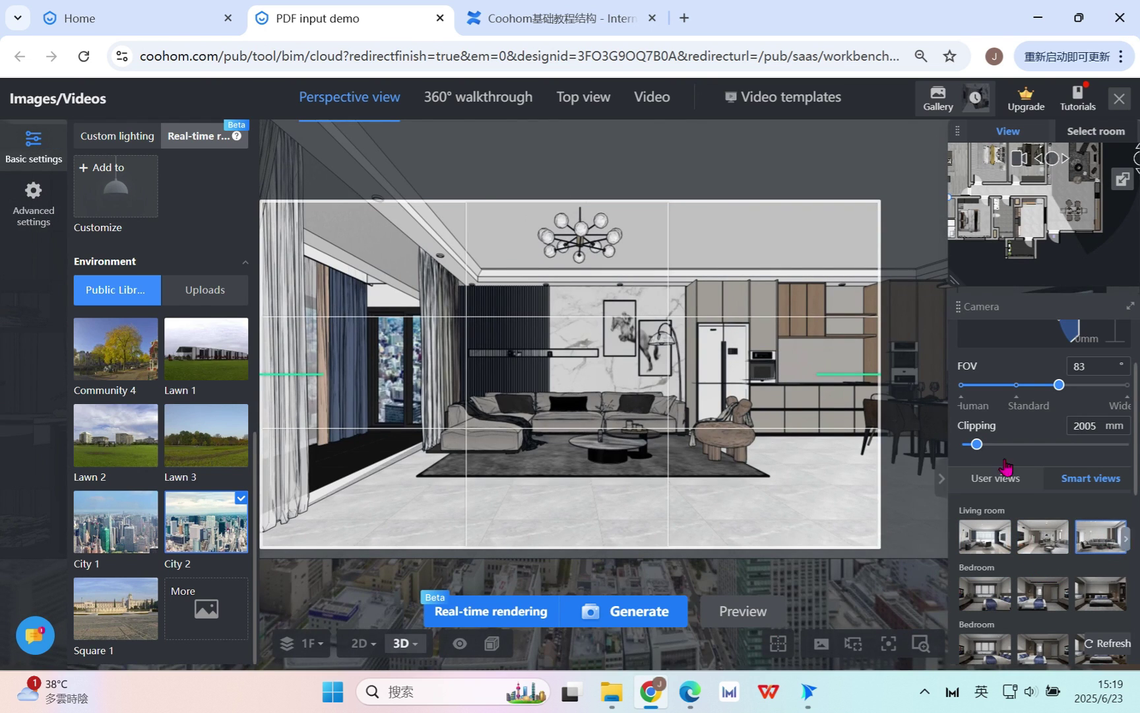
drag(1058, 385, 1015, 388)
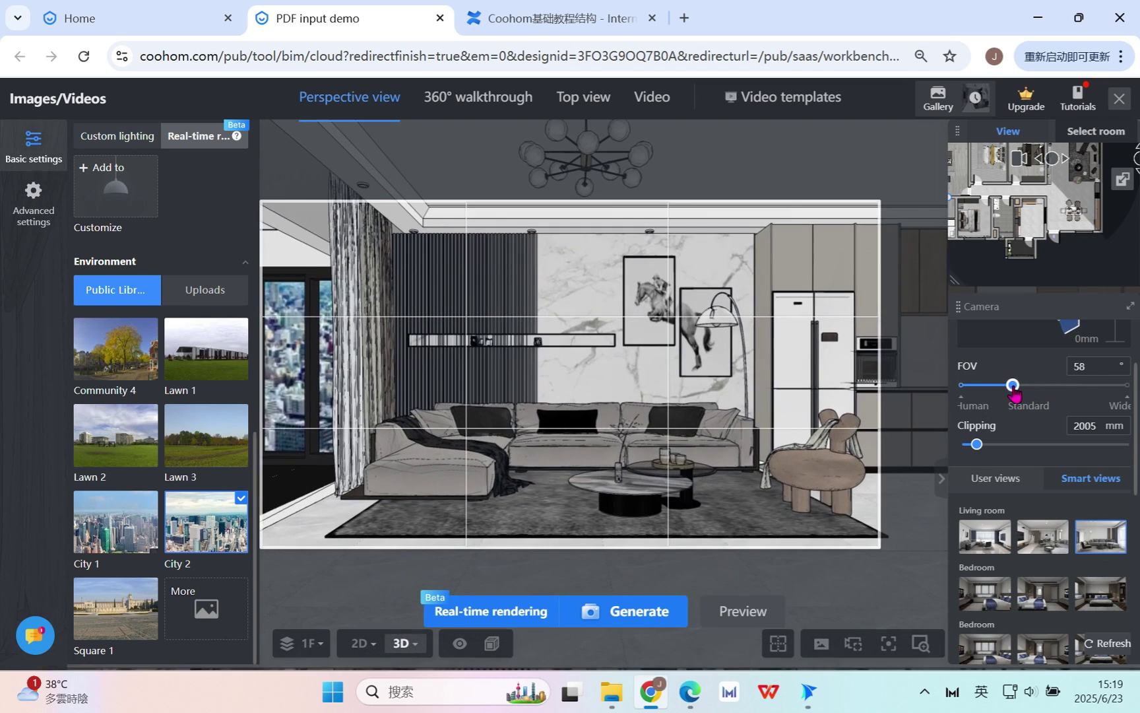
right_drag(681, 420, 663, 420)
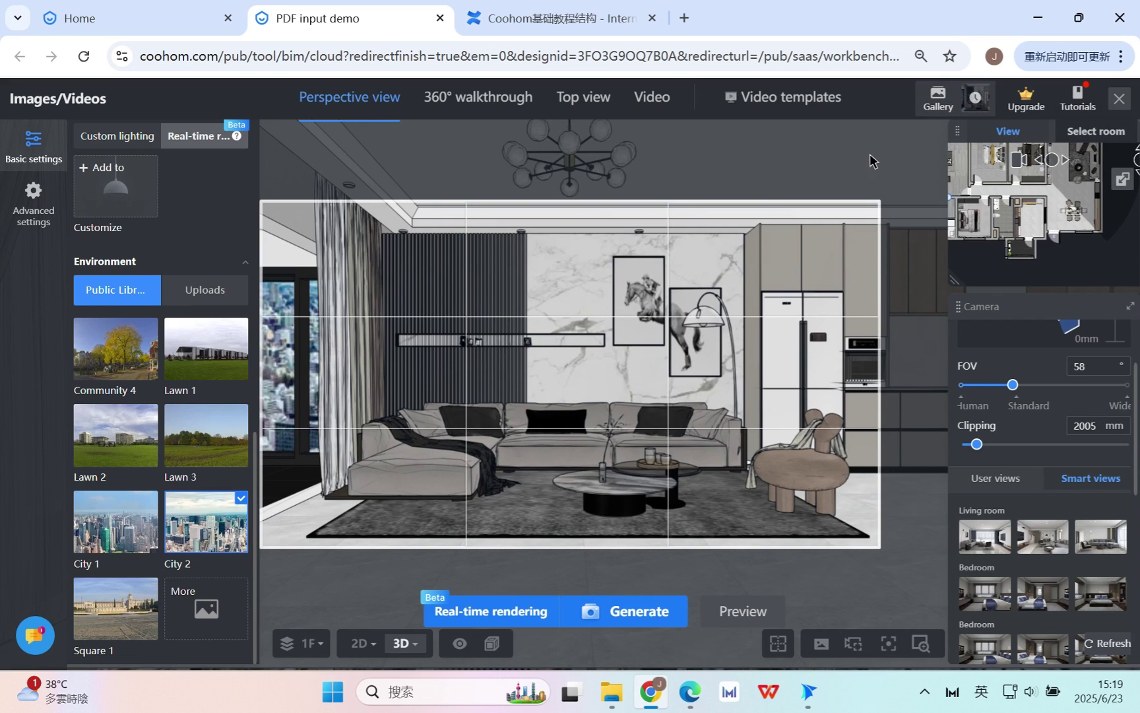
Check the progress of the living room renders in the gallery and return to the render workspace.
mouse_move(976, 106)
click(955, 234)
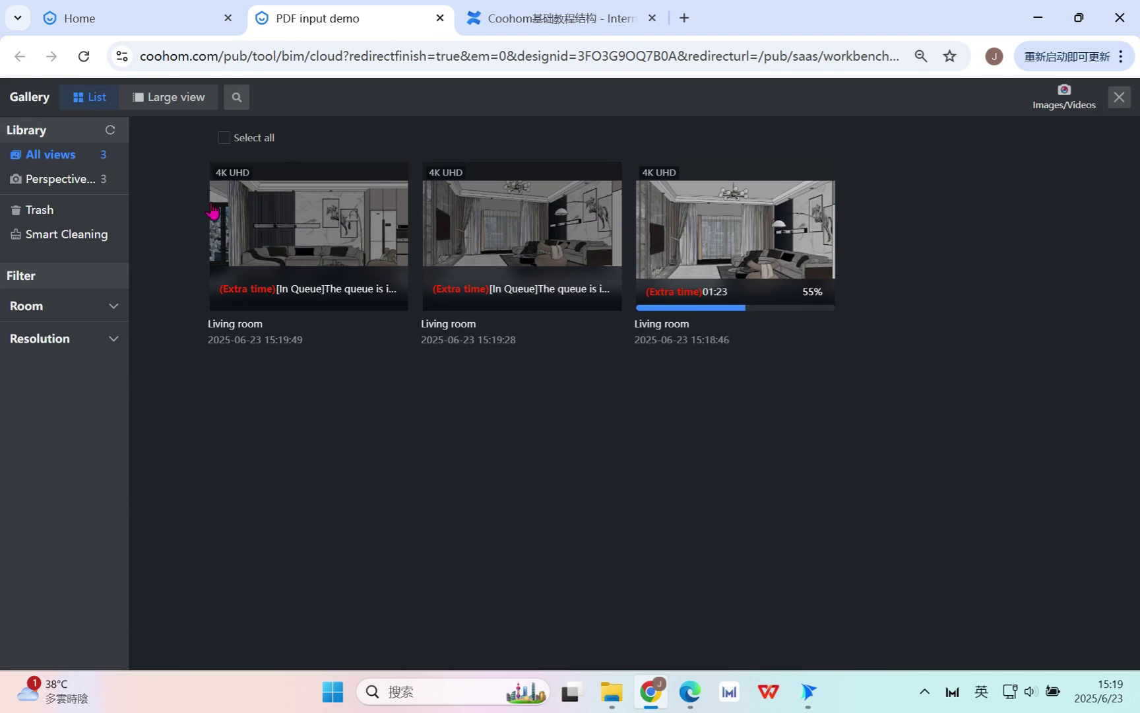
click(1119, 97)
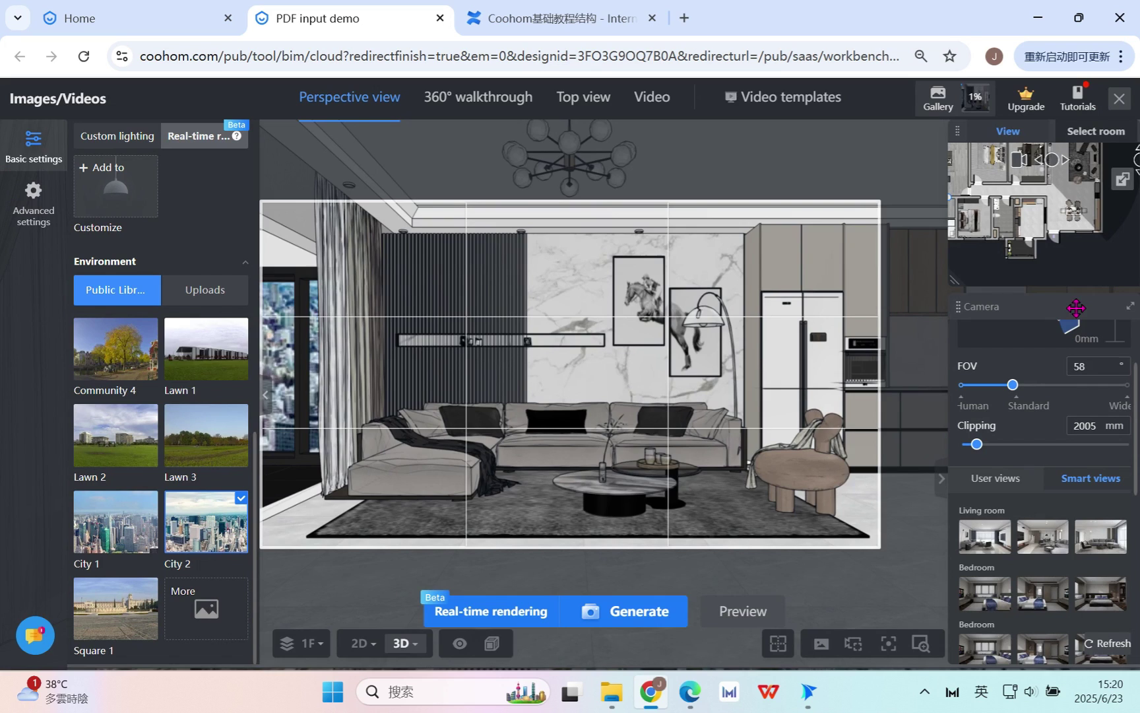
scroll(557, 355, up, 3)
scroll(547, 363, down, 3)
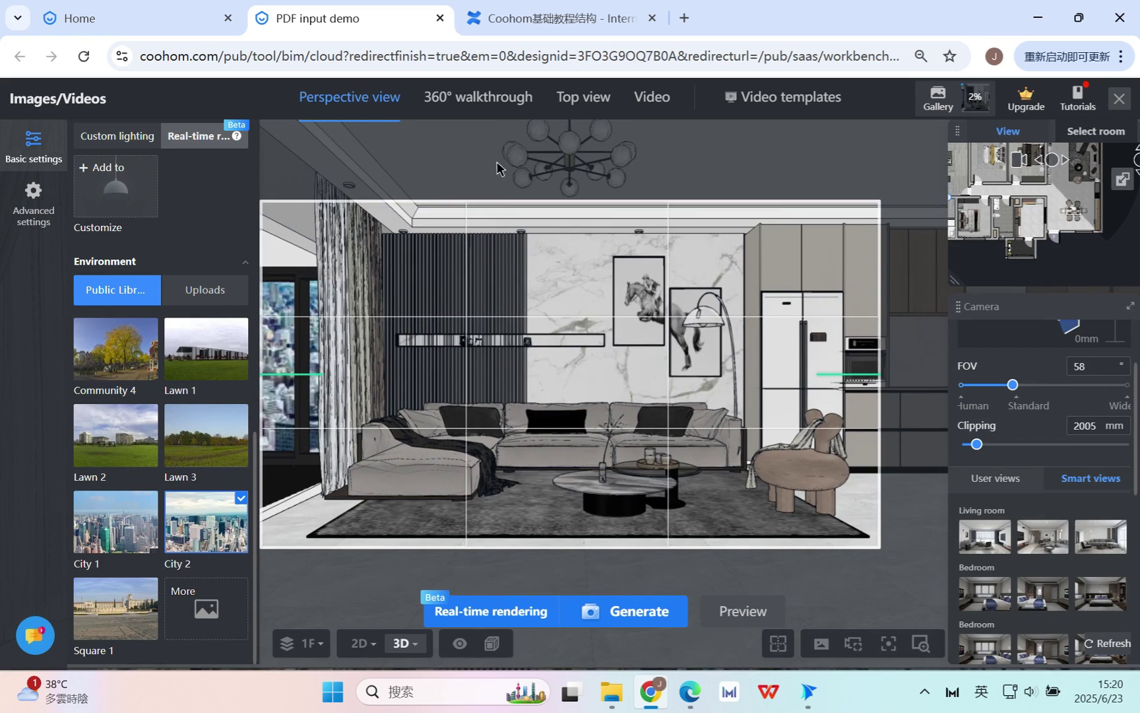
Switch to 360° walkthrough mode in the 2D plan and move the camera between the dining table and the sofa area.
click(476, 99)
click(363, 642)
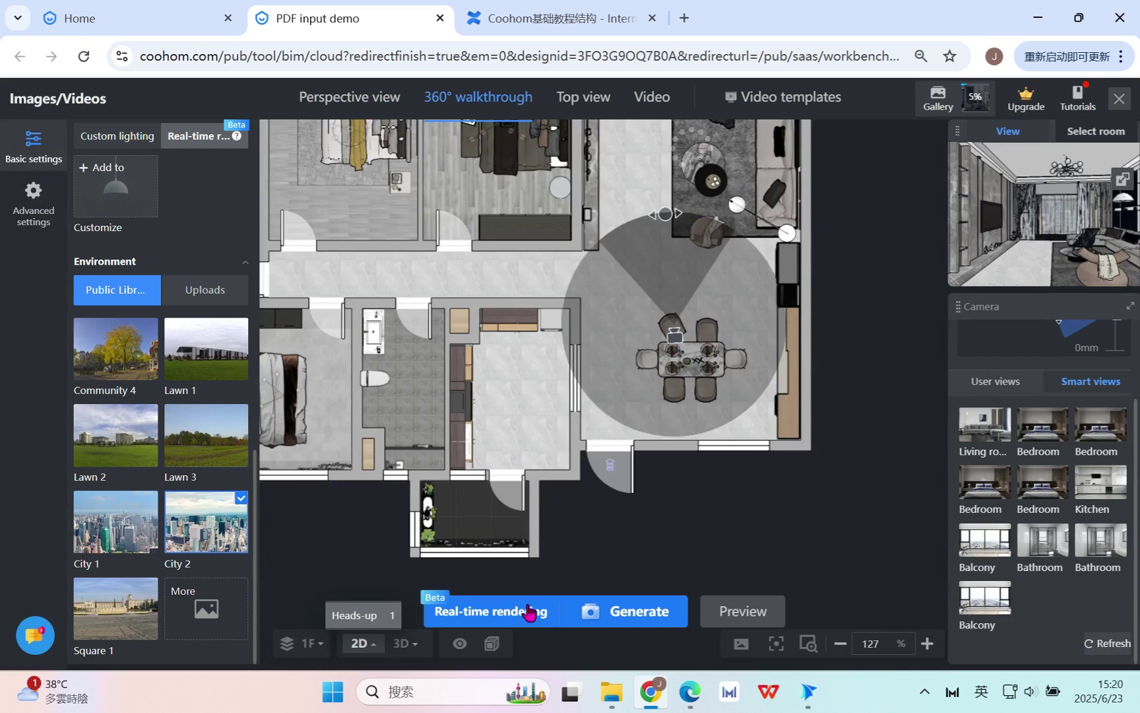
scroll(655, 356, up, 3)
mouse_move(680, 328)
mouse_down()
mouse_move(611, 333)
mouse_move(609, 433)
mouse_move(614, 324)
mouse_move(664, 247)
mouse_move(765, 259)
mouse_move(735, 259)
mouse_up()
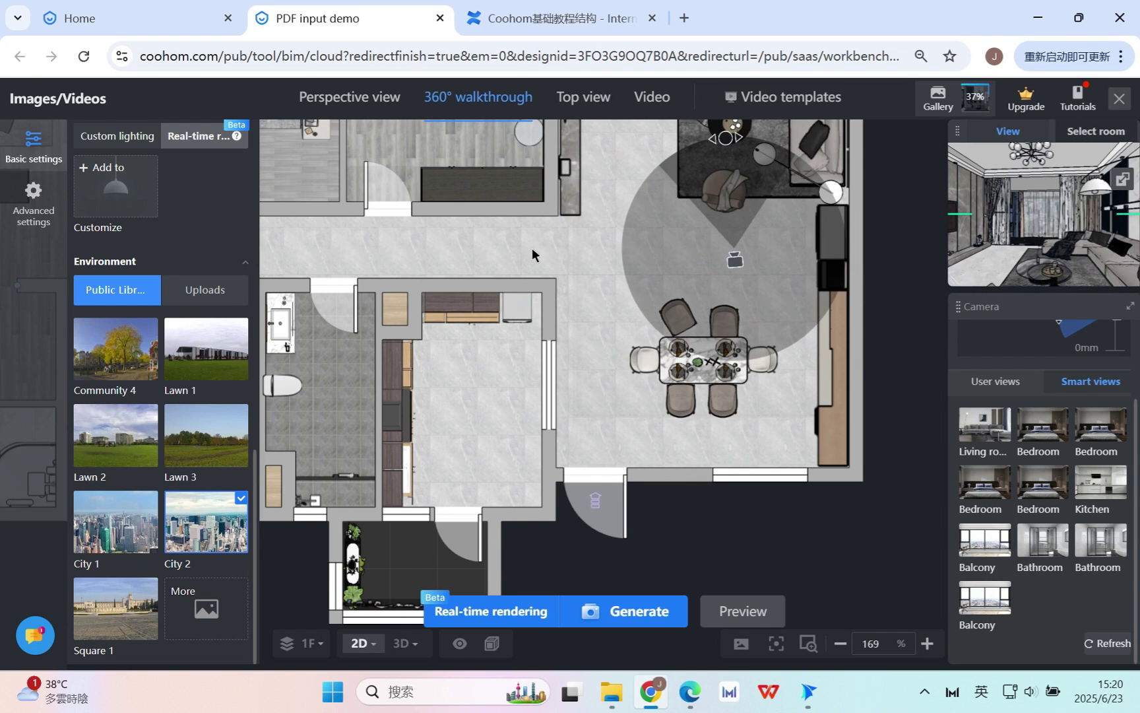
Rotate the walkthrough camera to 315° on the plan, shift it slightly toward the kitchen cabinets and show the 3D view.
drag(576, 255, 526, 367)
drag(690, 272, 577, 275)
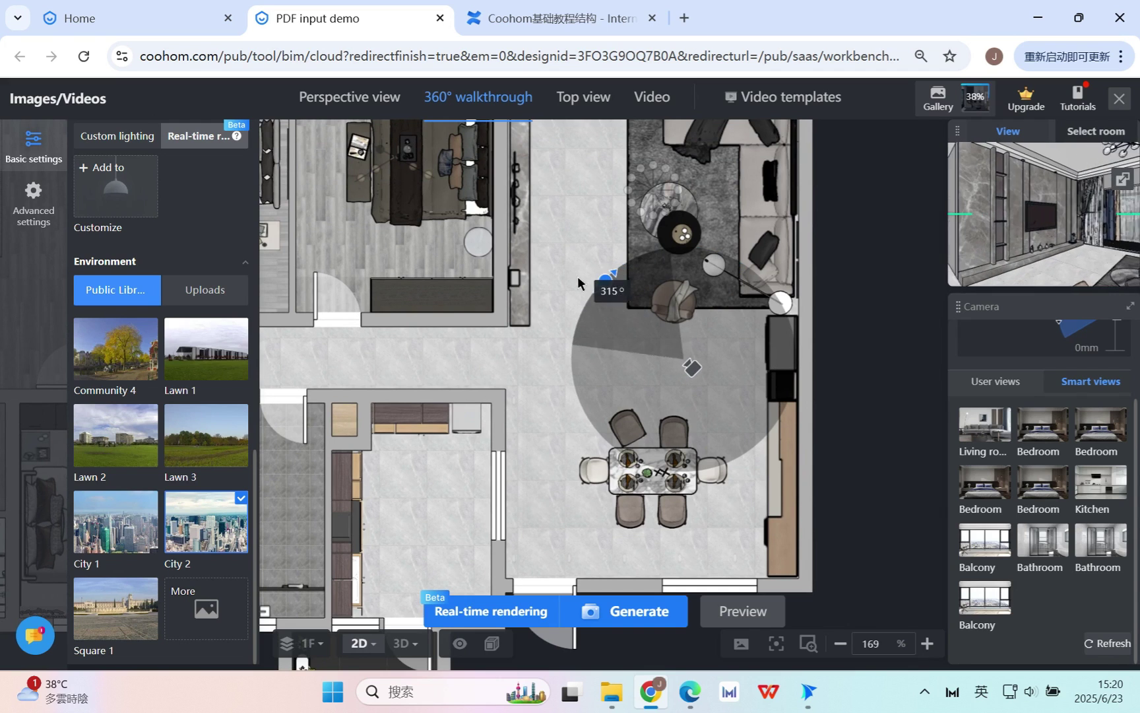
mouse_move(692, 377)
mouse_down()
mouse_move(660, 362)
mouse_move(729, 303)
mouse_move(726, 173)
mouse_move(707, 330)
mouse_move(669, 359)
mouse_move(529, 357)
mouse_move(703, 353)
mouse_move(614, 222)
mouse_move(711, 353)
mouse_up()
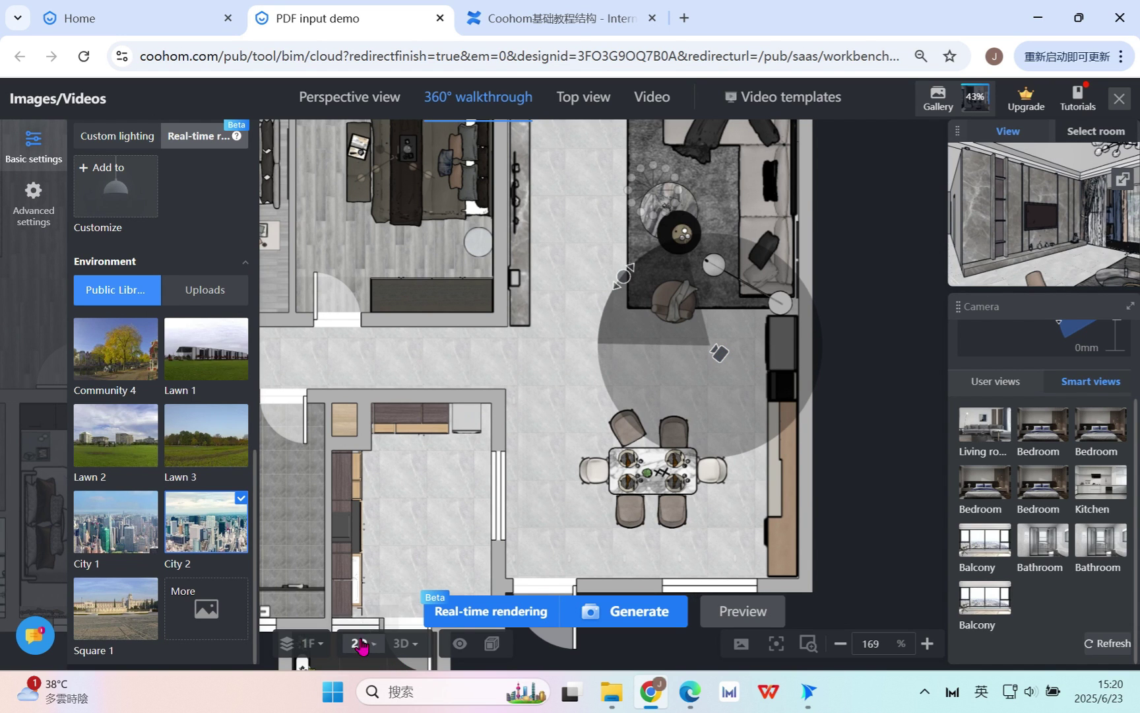
click(402, 644)
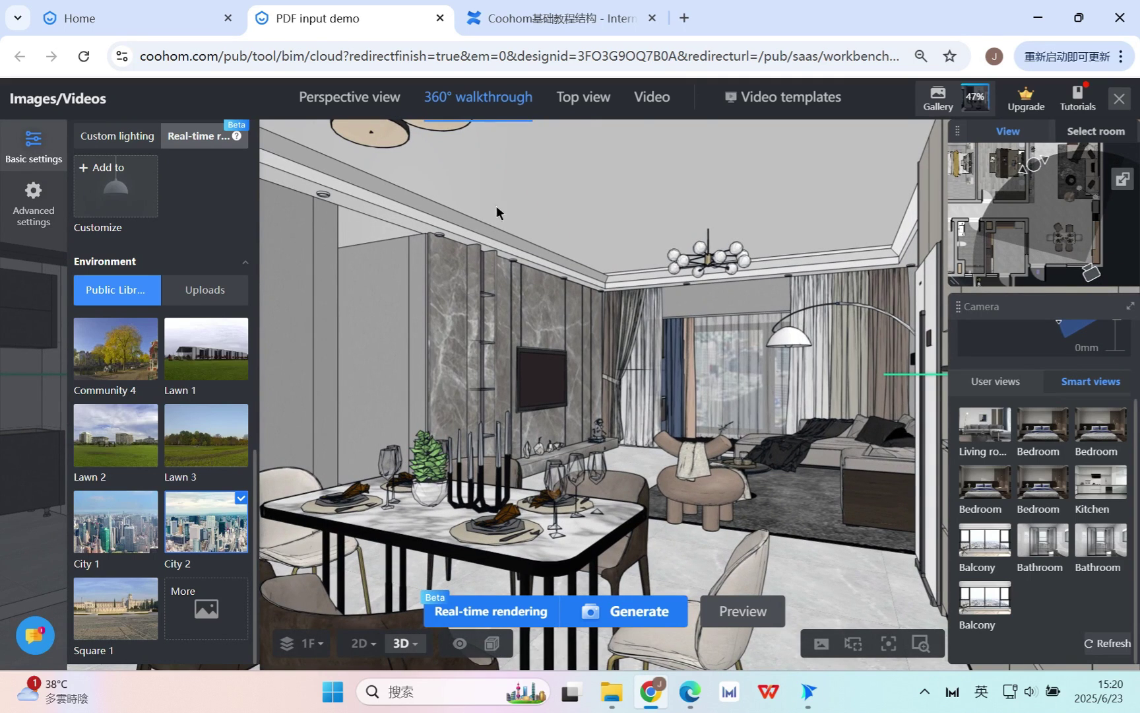
Move the walkthrough camera slightly away from the wall behind the dining table on the 2D plan and adjust its direction in 3D.
click(359, 643)
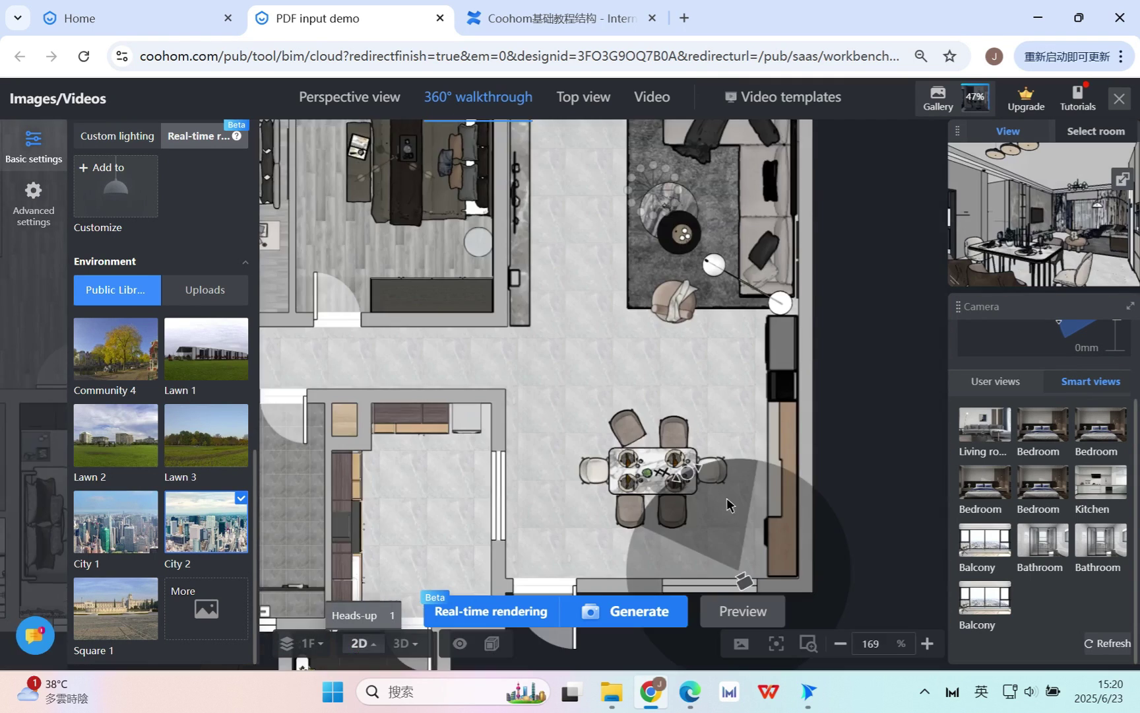
scroll(726, 500, up, 3)
drag(560, 545, 513, 450)
scroll(696, 480, up, 5)
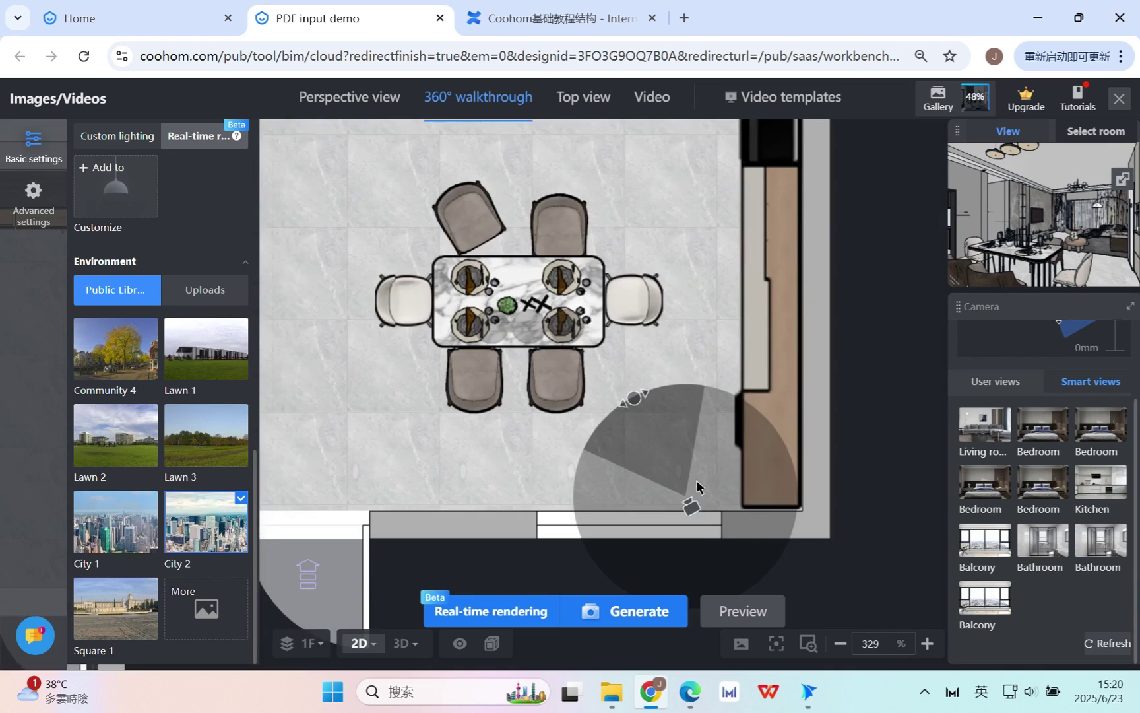
drag(693, 497, 693, 487)
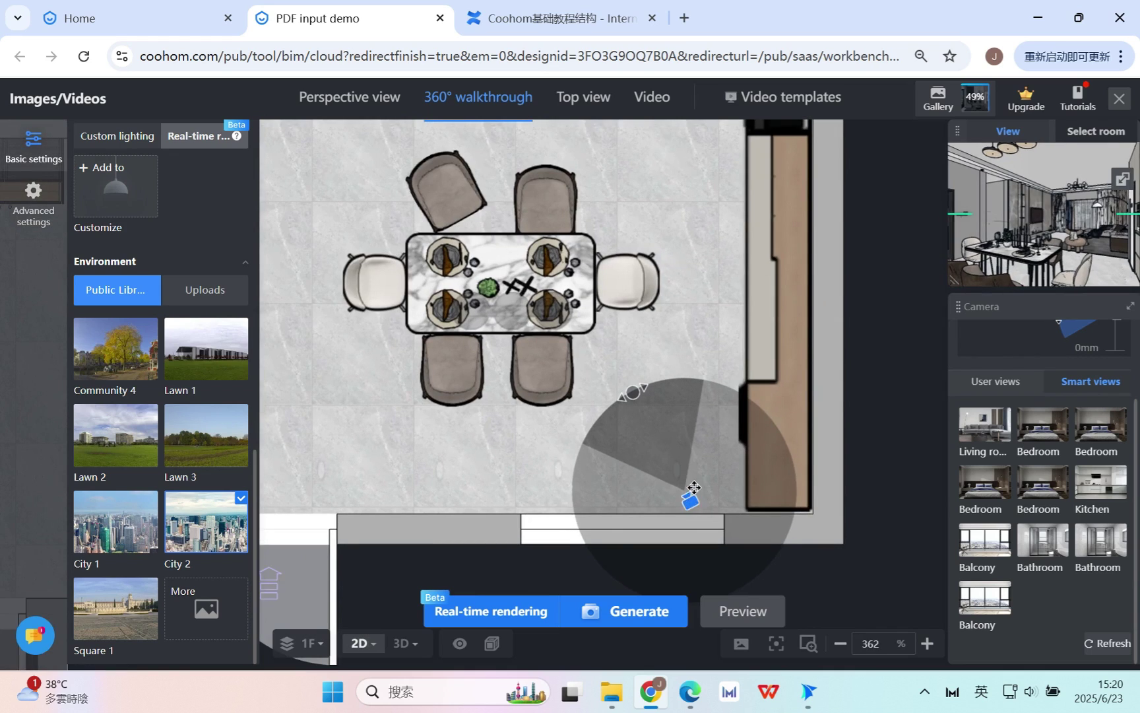
click(403, 644)
drag(330, 370, 491, 416)
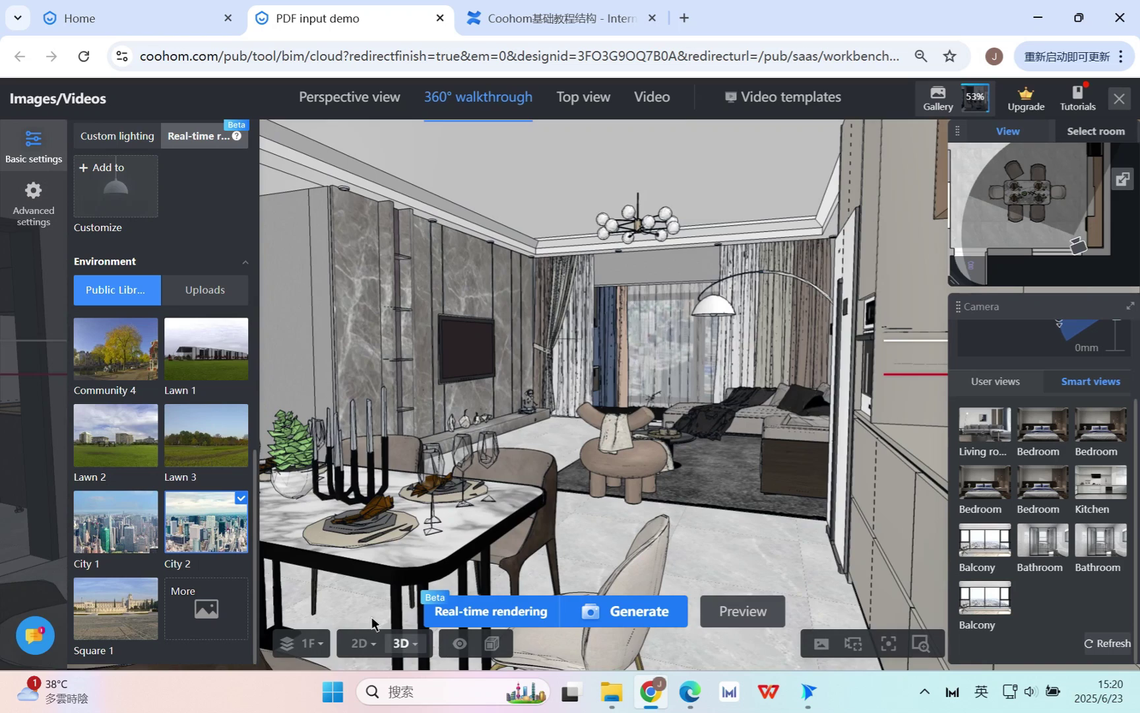
Move the walkthrough camera on the 2D plan to the living room side of the dining table and show the 3D view.
click(360, 645)
drag(671, 434, 651, 200)
drag(660, 312, 719, 402)
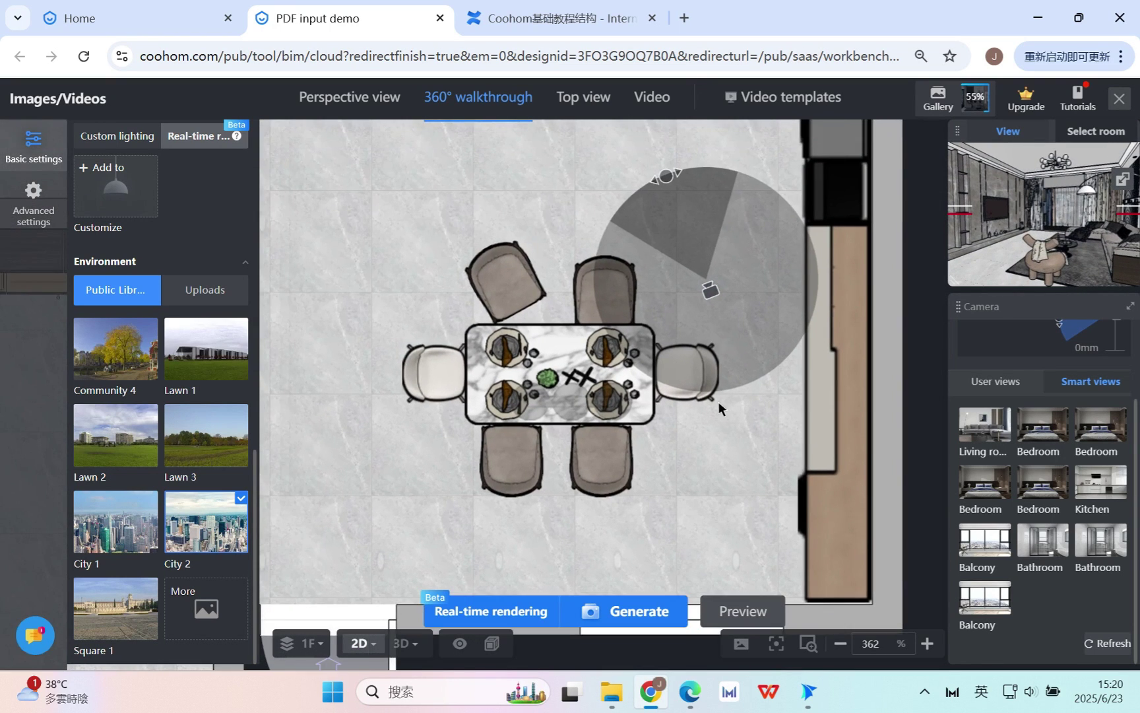
drag(716, 295, 682, 234)
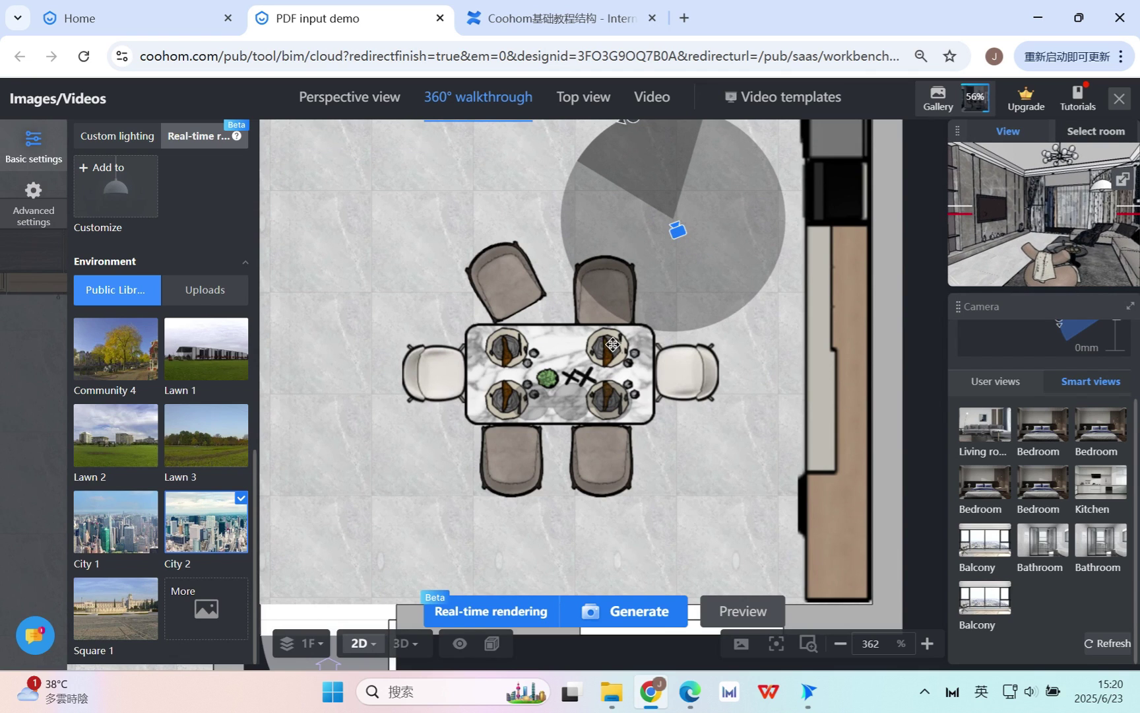
click(403, 643)
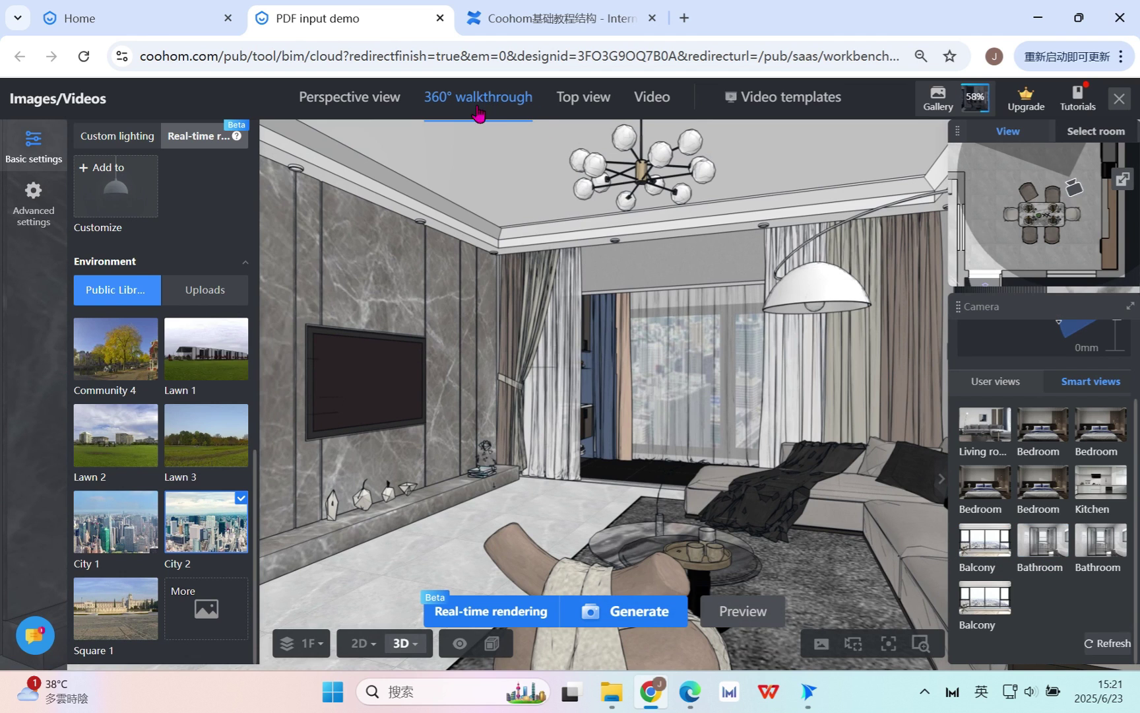
Compare the 360° walkthrough resolution options with the perspective view ones and examine the walkthrough's ambient light settings.
scroll(123, 296, up, 10)
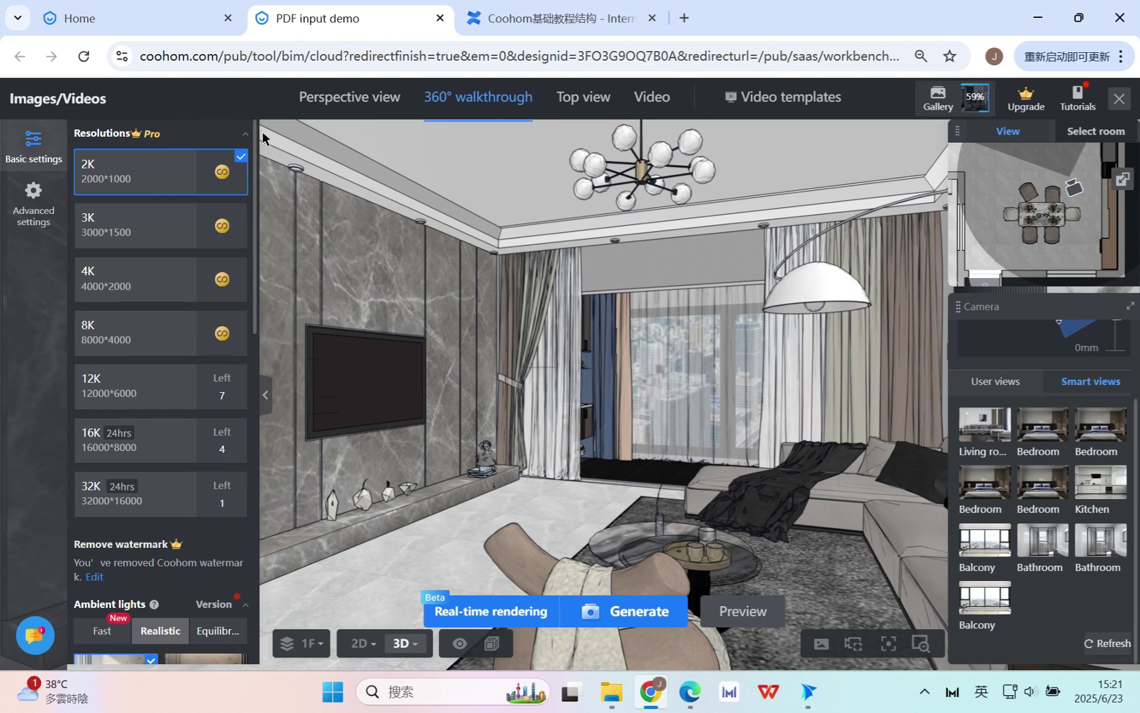
click(350, 97)
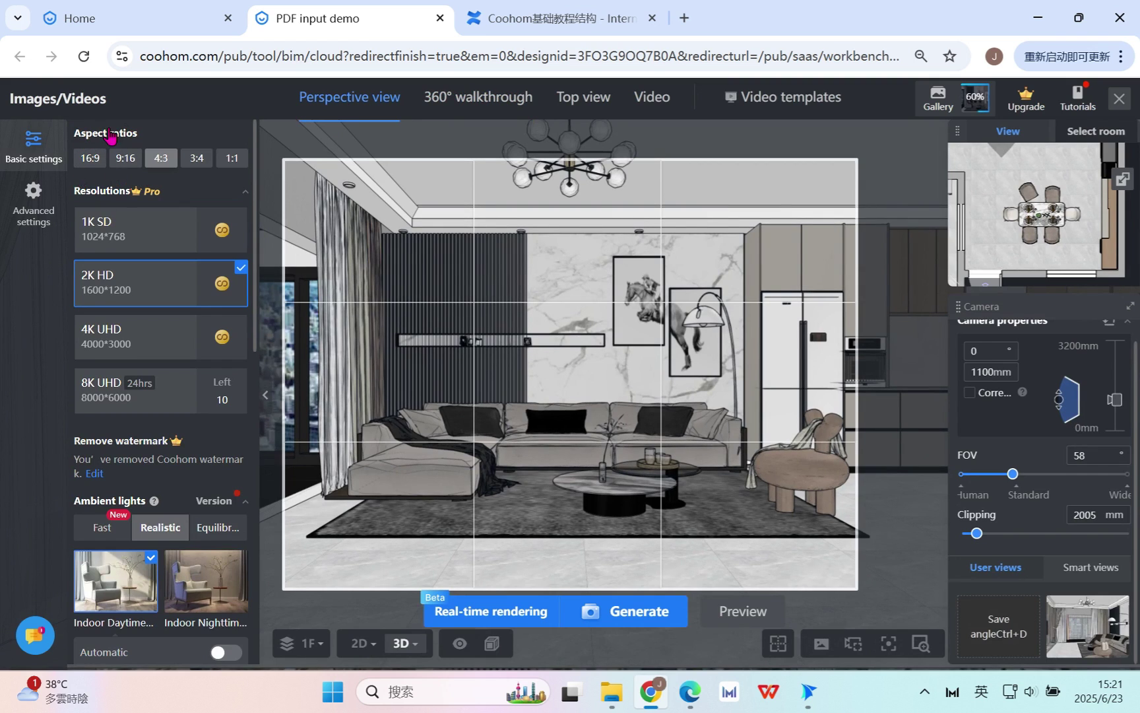
click(479, 97)
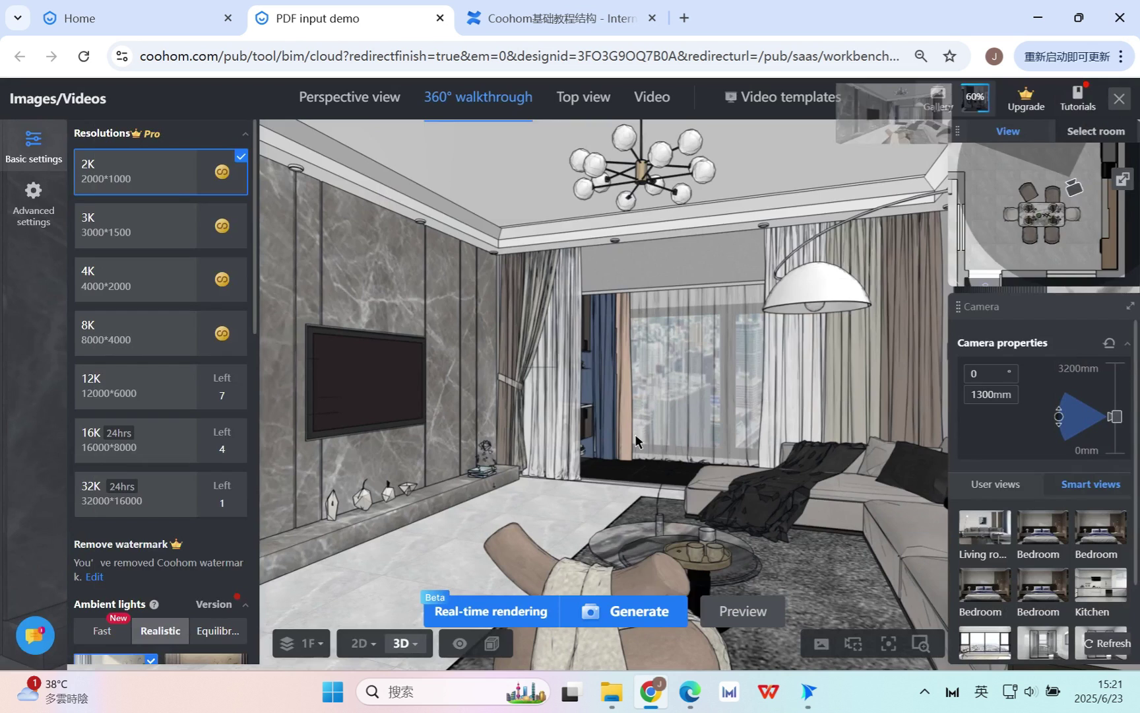
scroll(196, 285, down, 5)
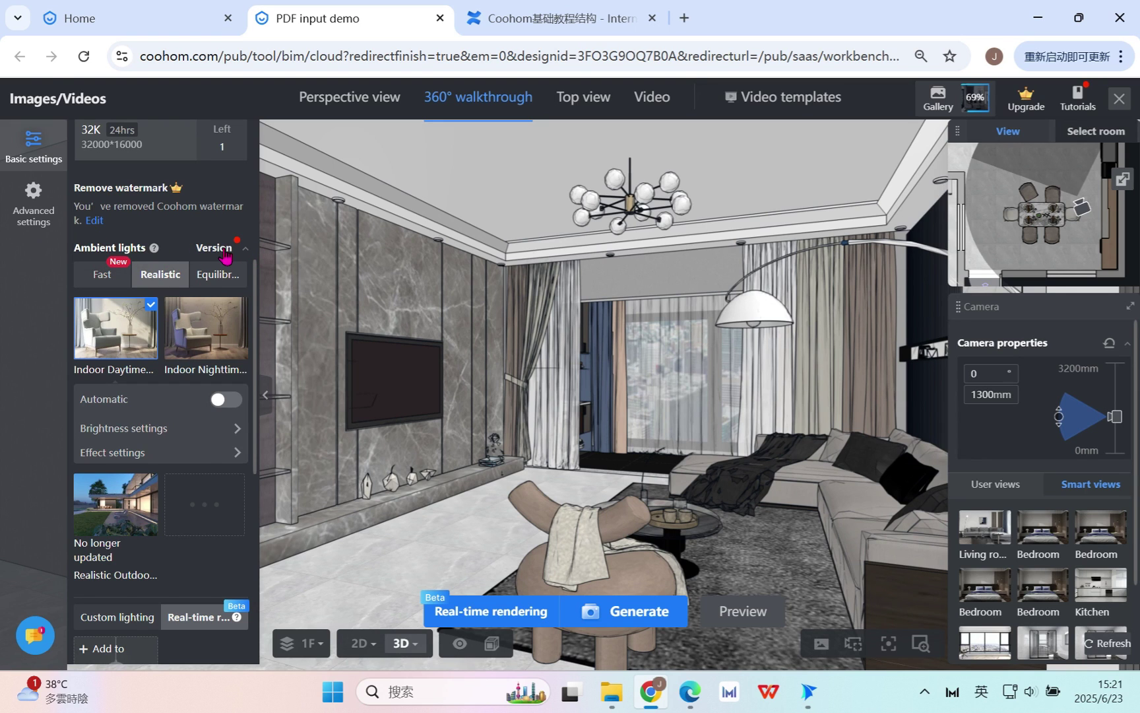
Update the Indoor Nighttime, Ultra-Fast Daylight and Indoor Daytime light templates to version 3.1 and enable auto-update for Indoor Daytime.
click(225, 256)
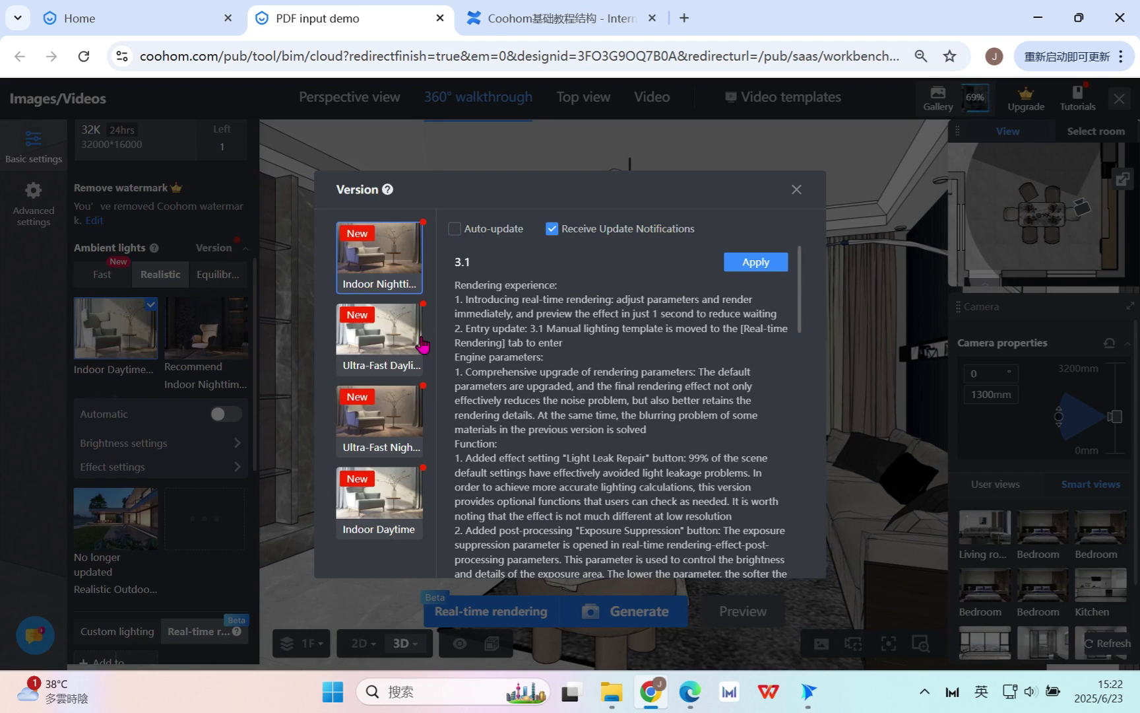
click(395, 337)
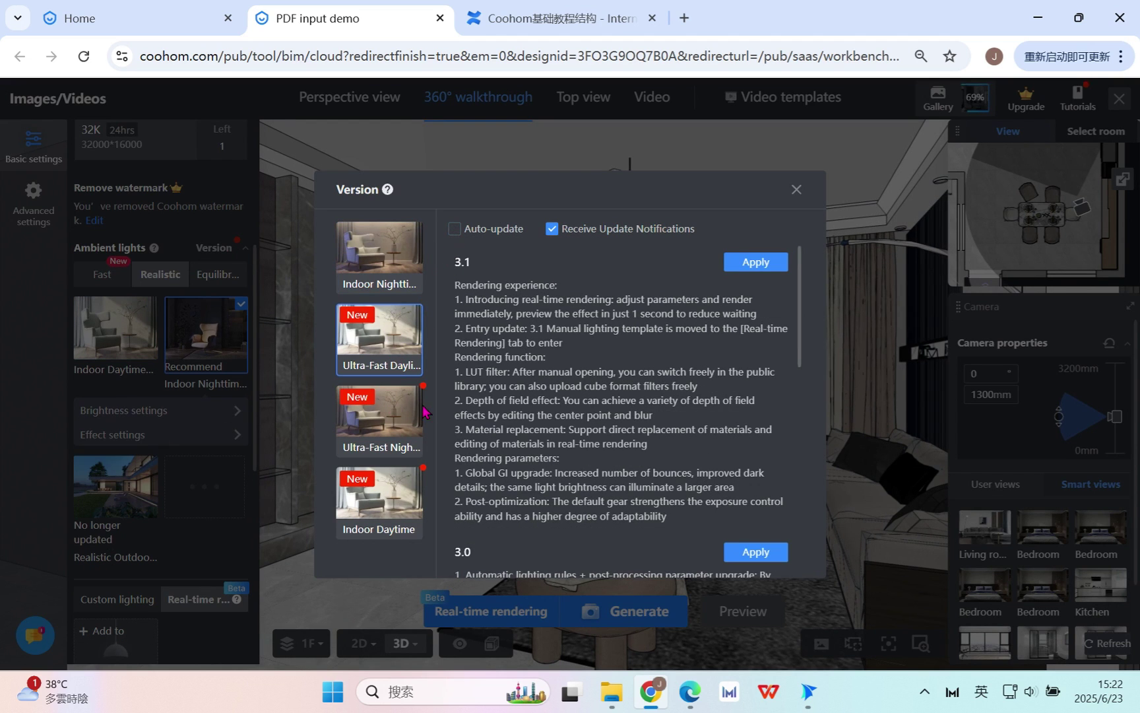
click(454, 229)
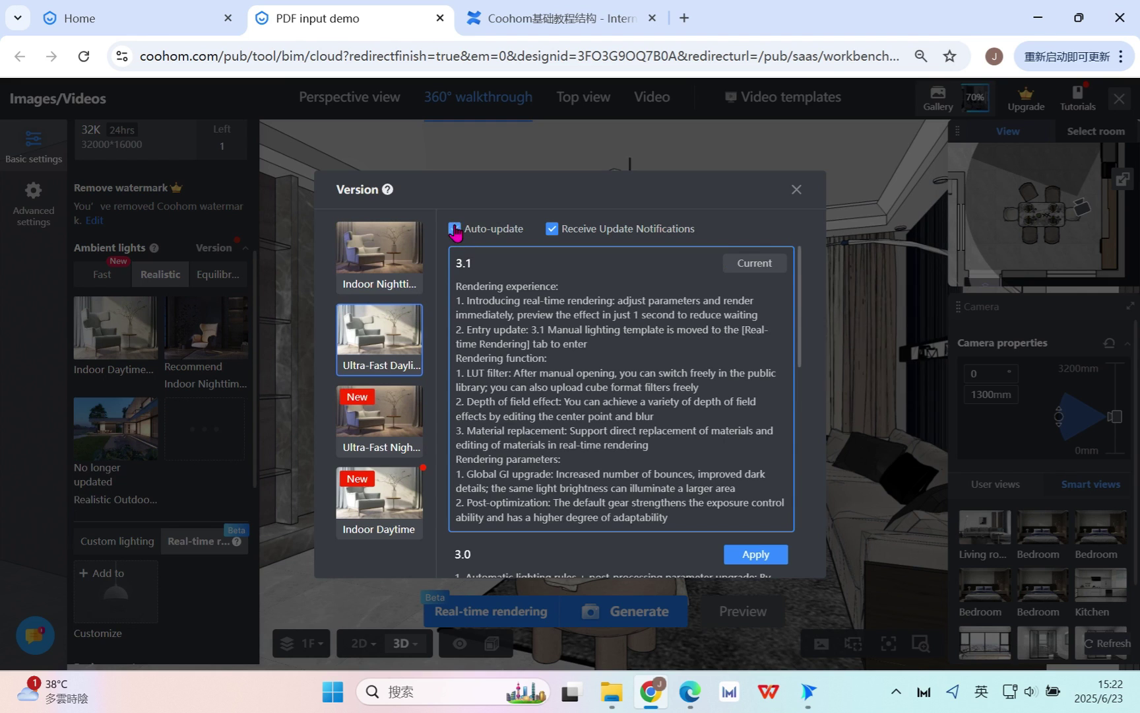
click(394, 499)
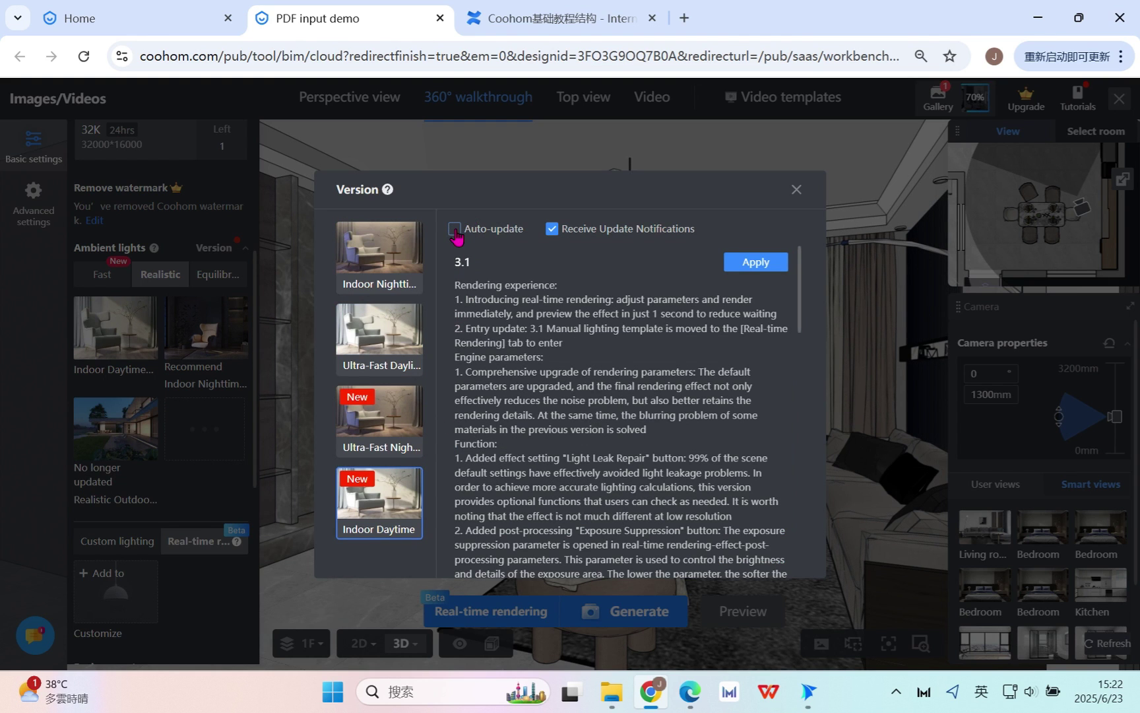
click(741, 267)
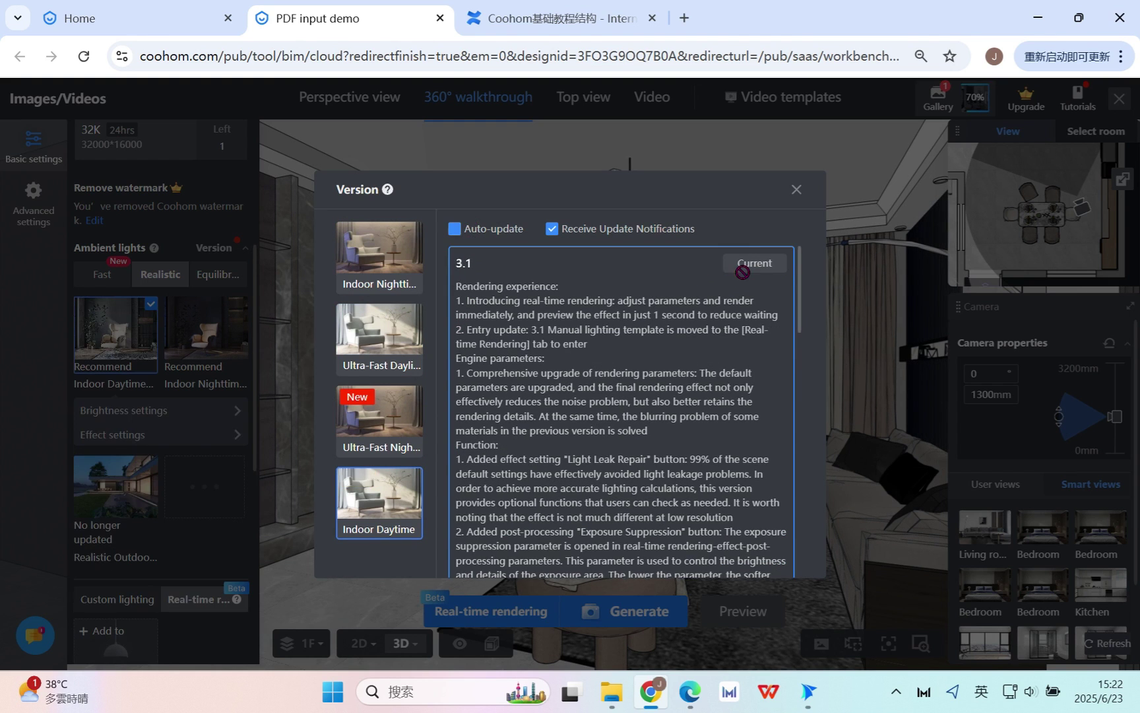
click(797, 191)
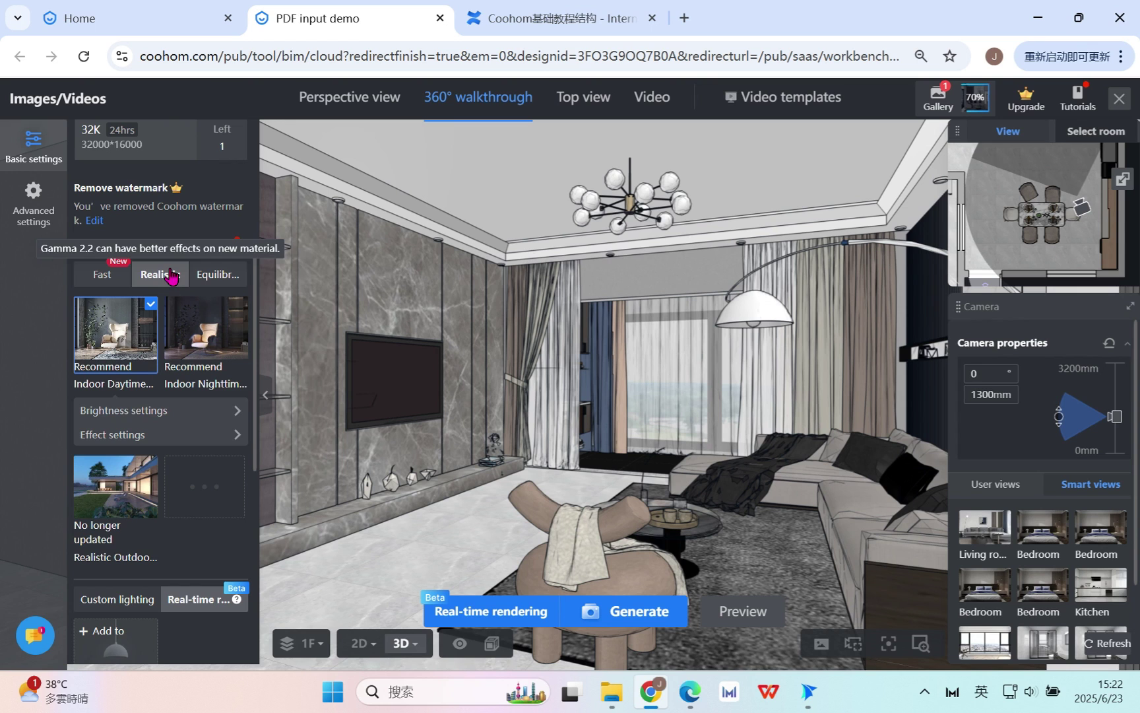
click(215, 248)
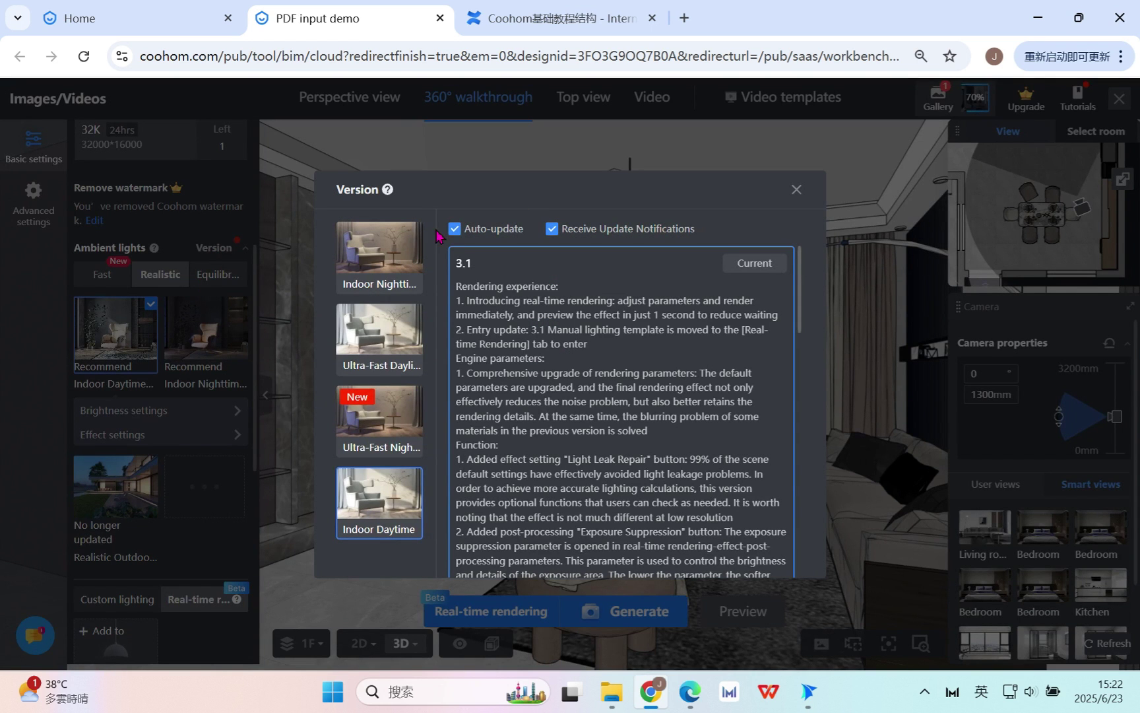
click(796, 190)
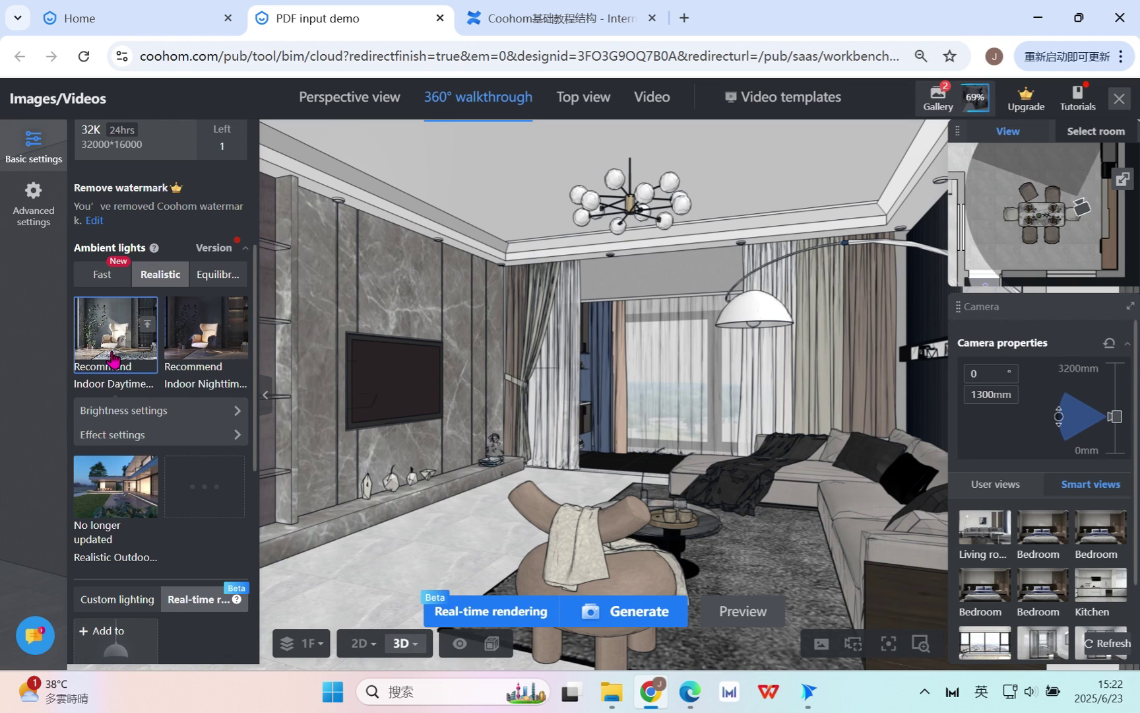
Create a real-time rendering light scheme named Indoor Daytime(1) based on the Indoor Daytime 3.1 template.
scroll(119, 379, down, 3)
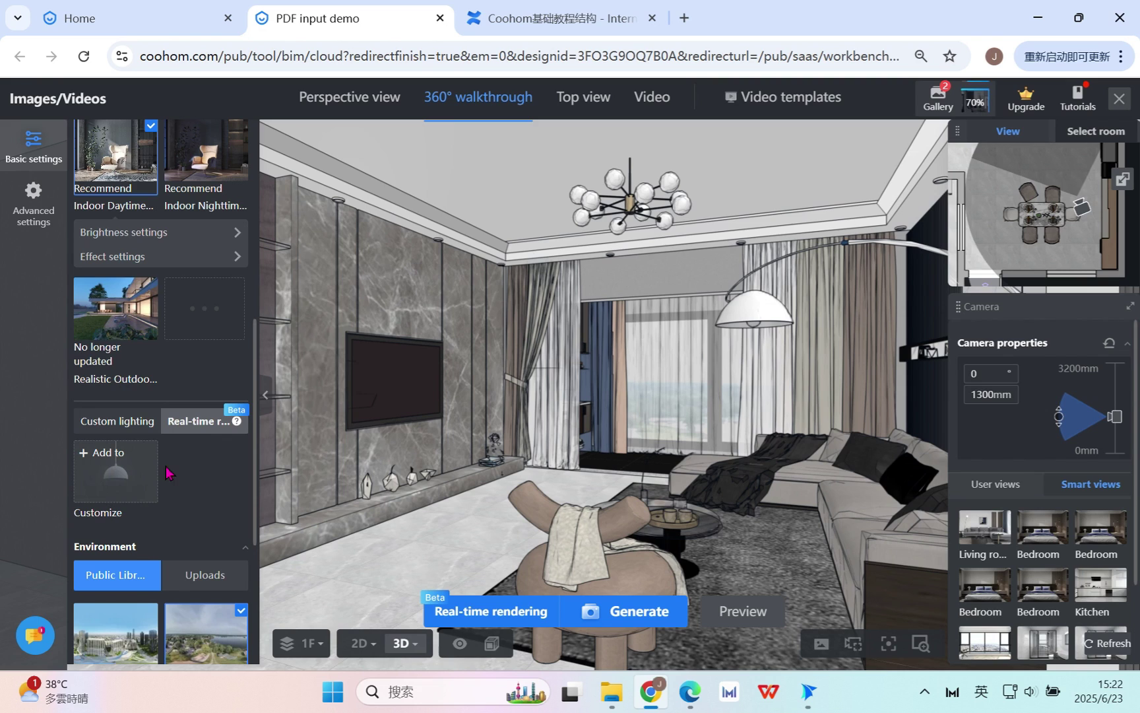
click(125, 427)
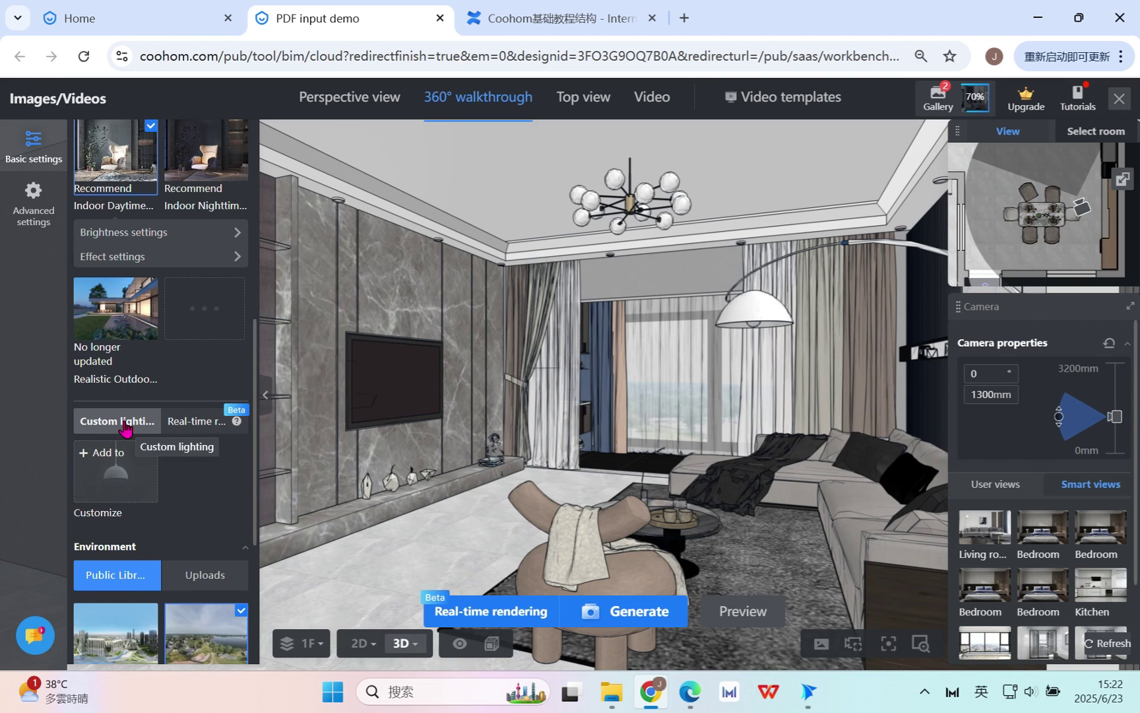
click(214, 425)
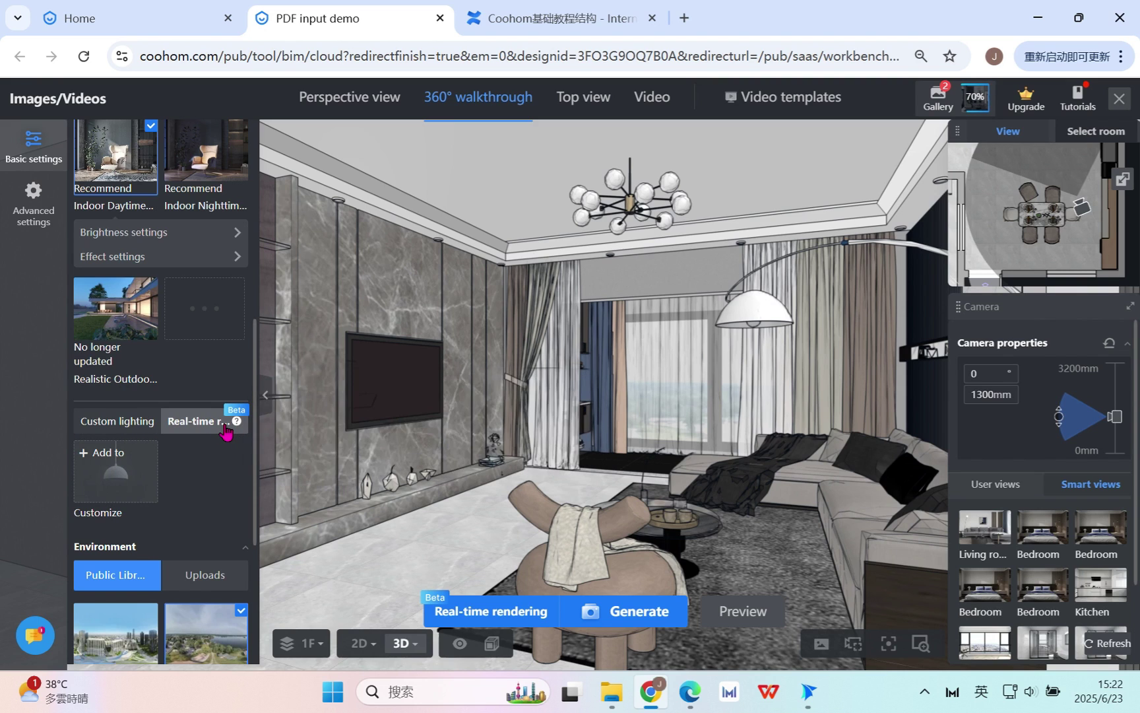
click(127, 471)
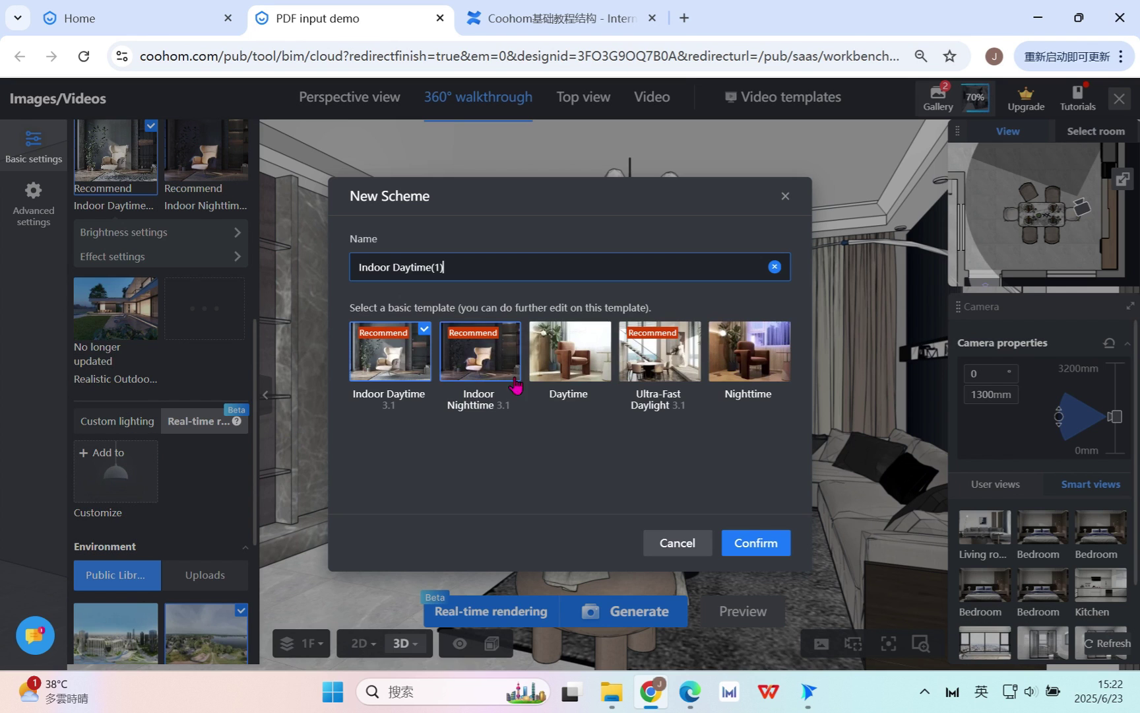
click(400, 357)
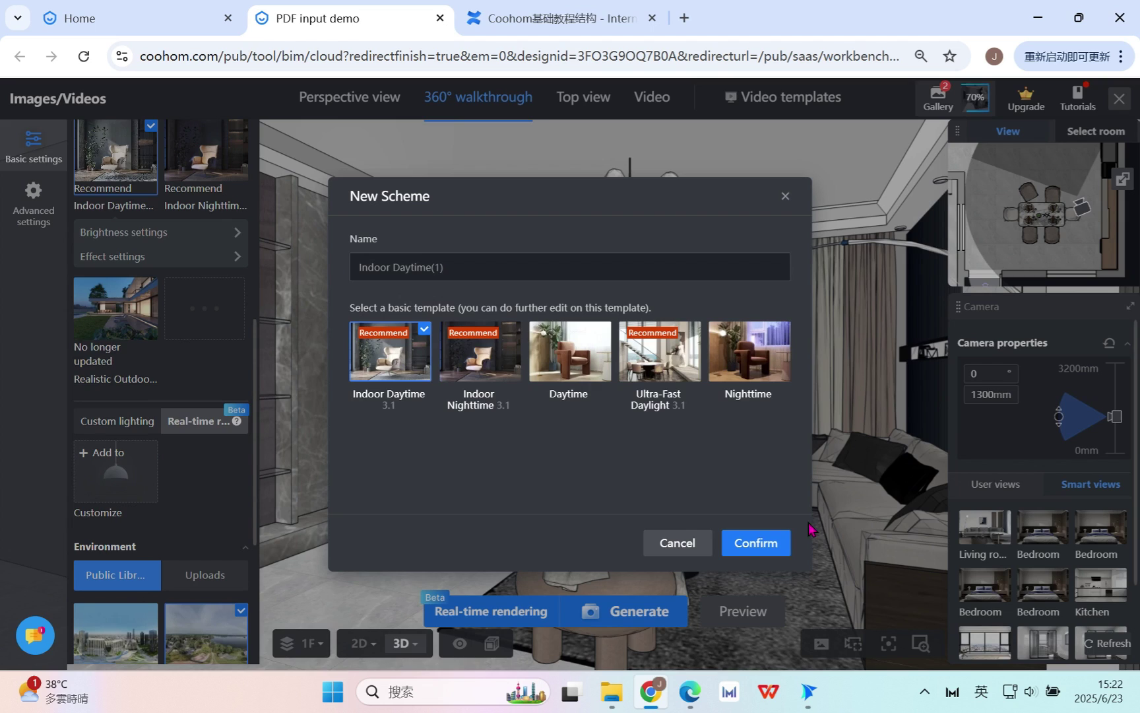
click(789, 548)
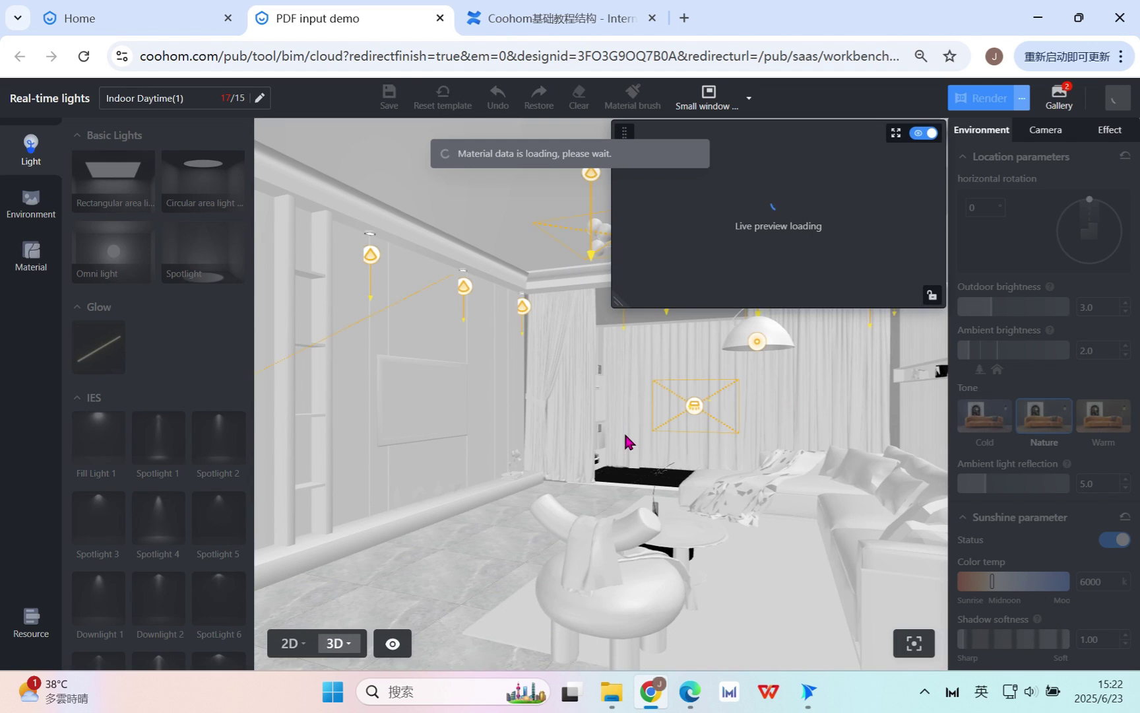
Examine the scheme's lights from different viewpoints in the living room, in the light library and on the 2D floor plan.
drag(623, 432, 481, 426)
key(w)
key(q)
key(w)
key(e)
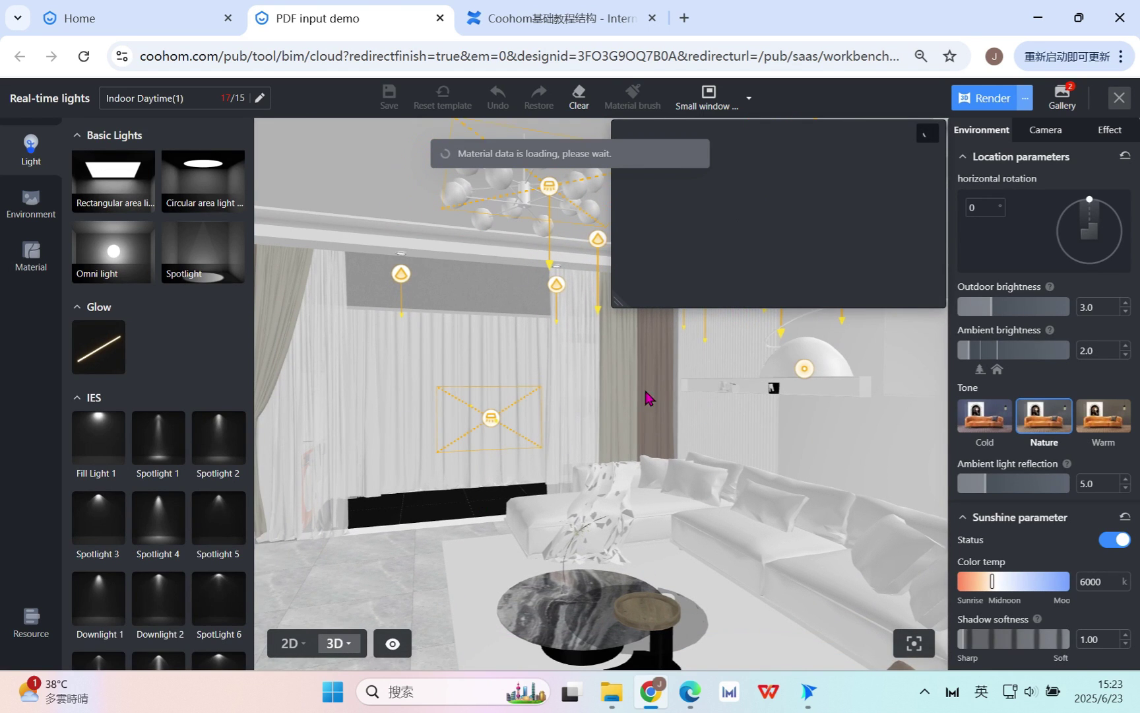
key(s)
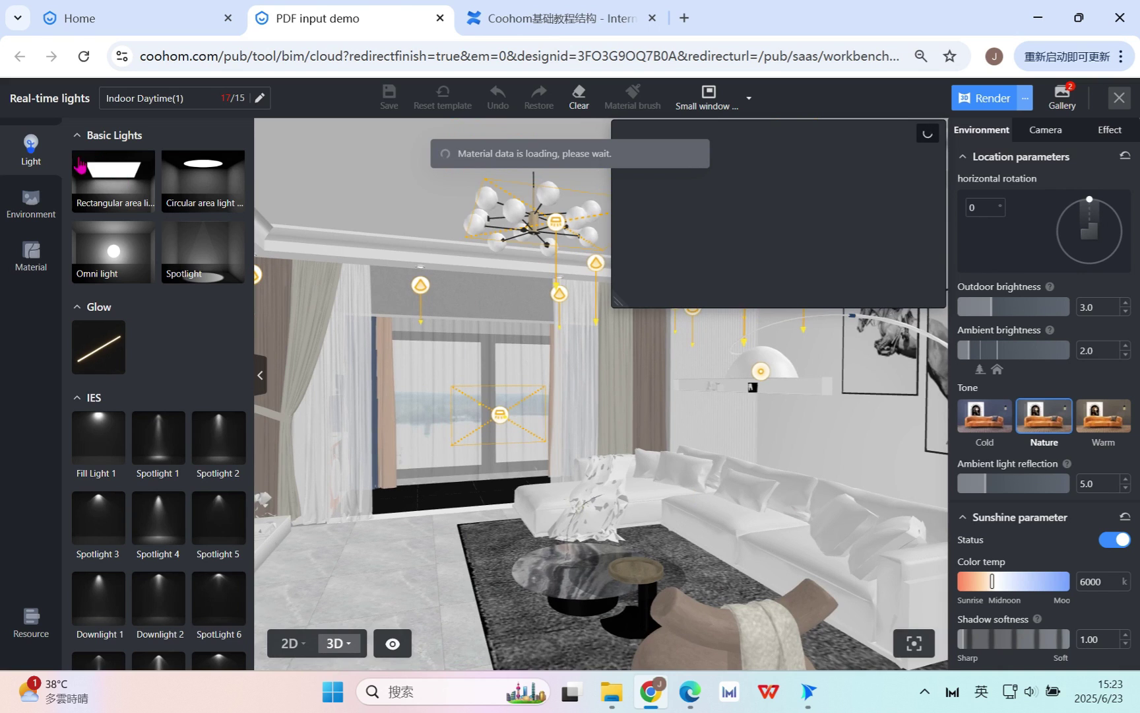
scroll(166, 551, down, 3)
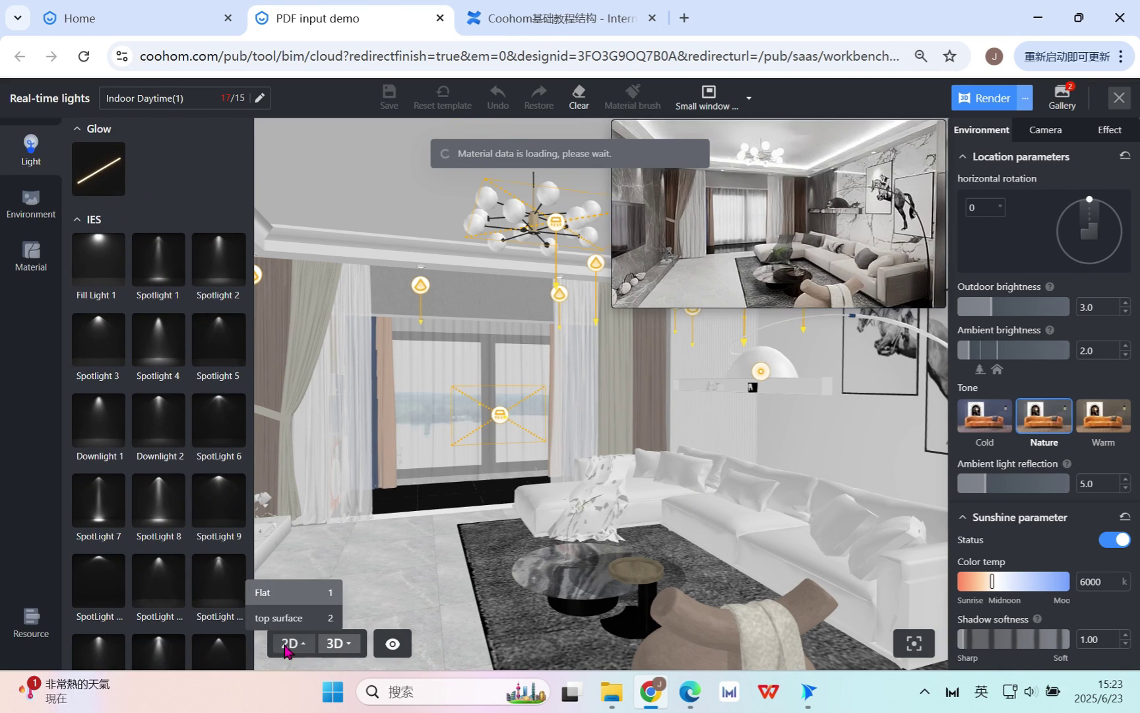
click(287, 648)
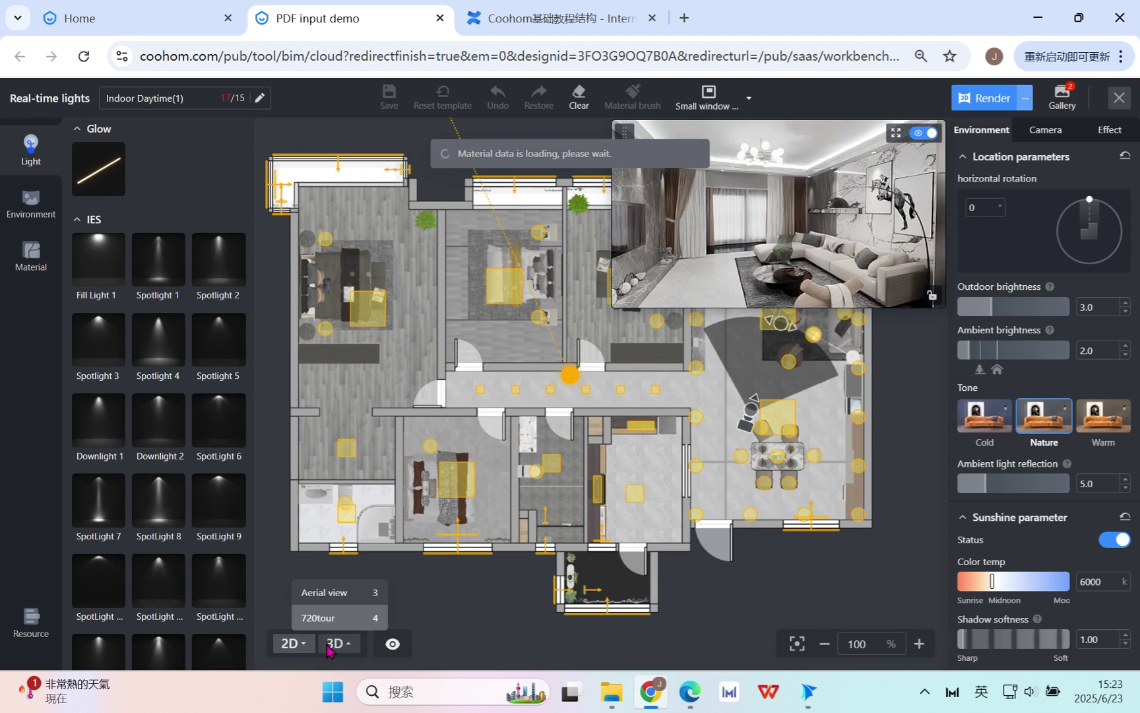
click(336, 643)
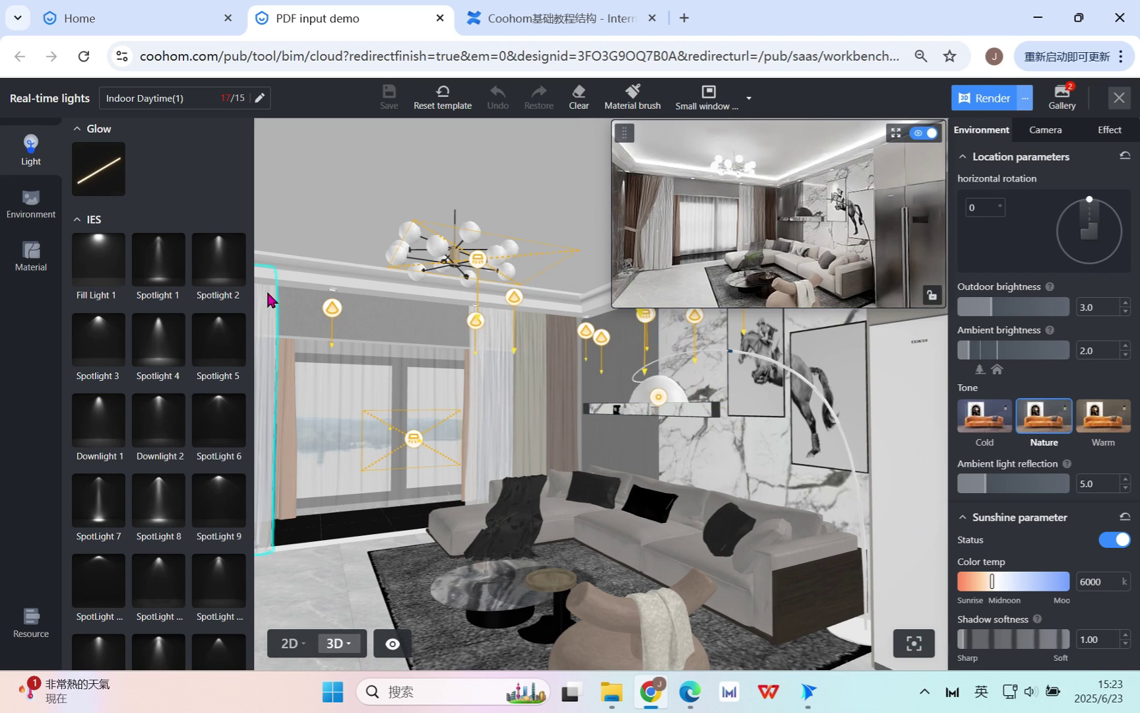
Apply the plain blue textile from the public library's Fabric materials to the living room's corner sofa.
click(29, 252)
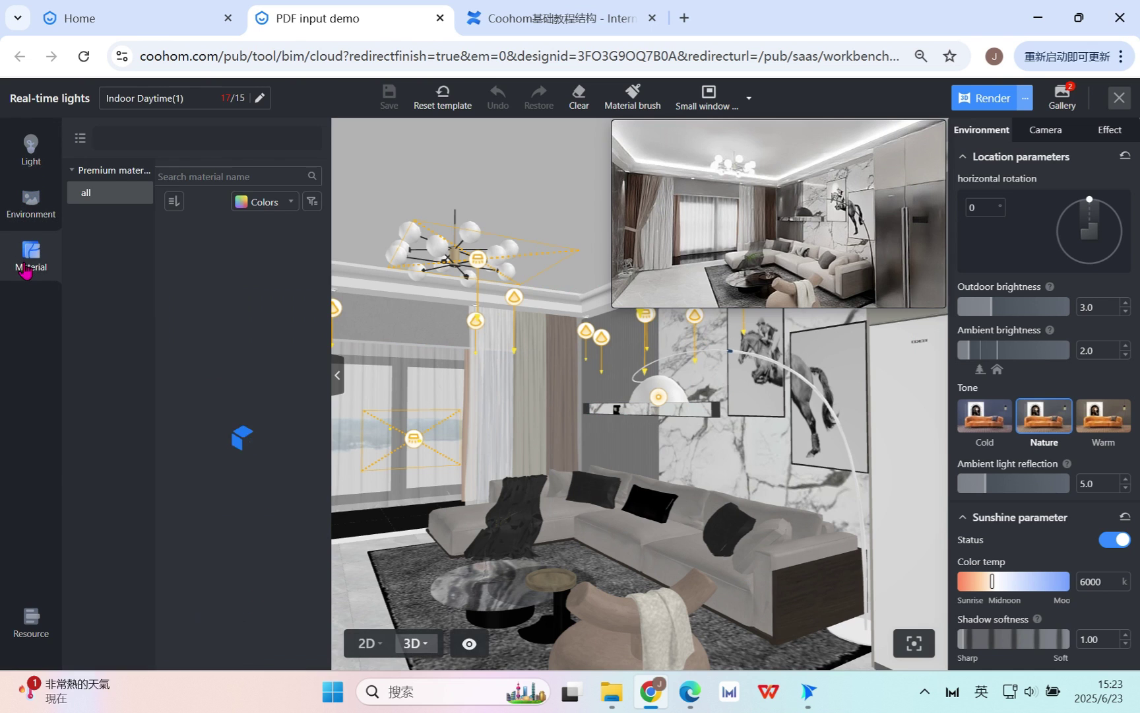
scroll(426, 331, up, 3)
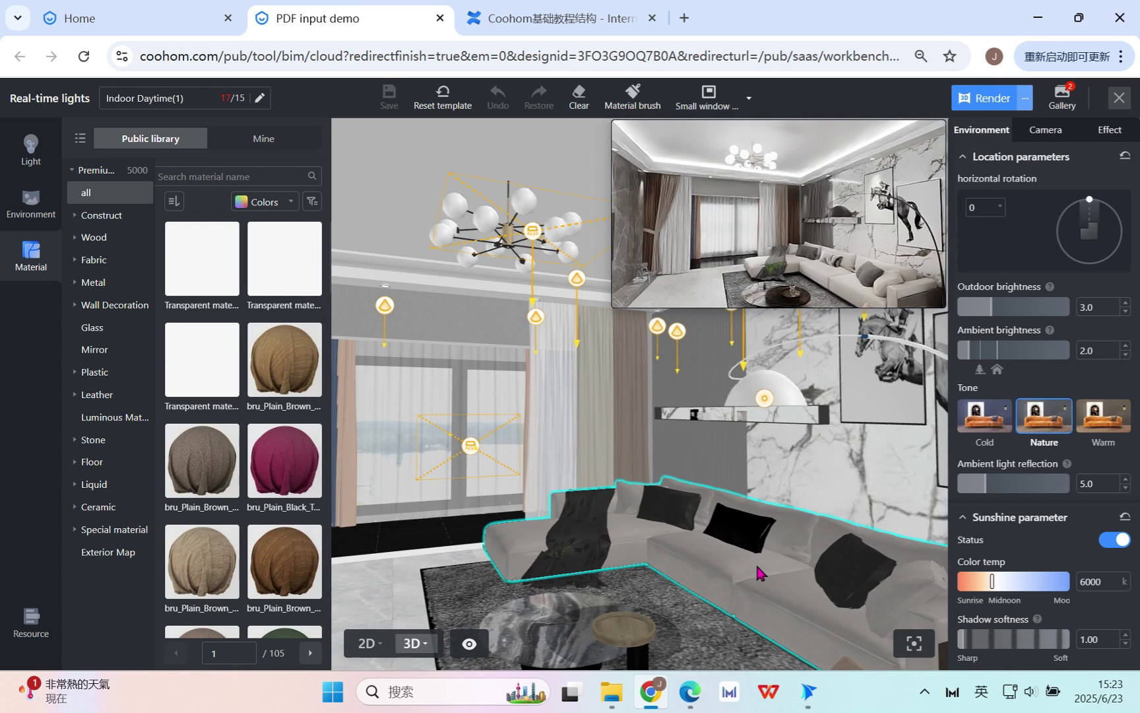
click(93, 259)
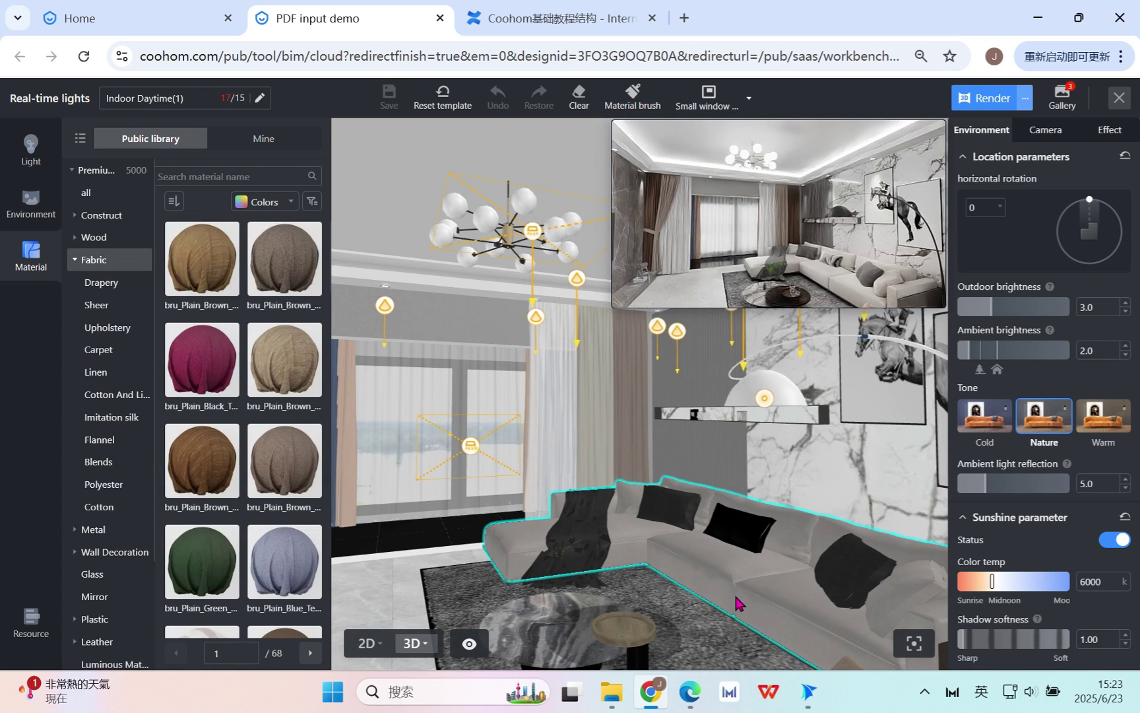
drag(717, 602, 619, 578)
scroll(618, 579, down, 3)
scroll(616, 574, up, 5)
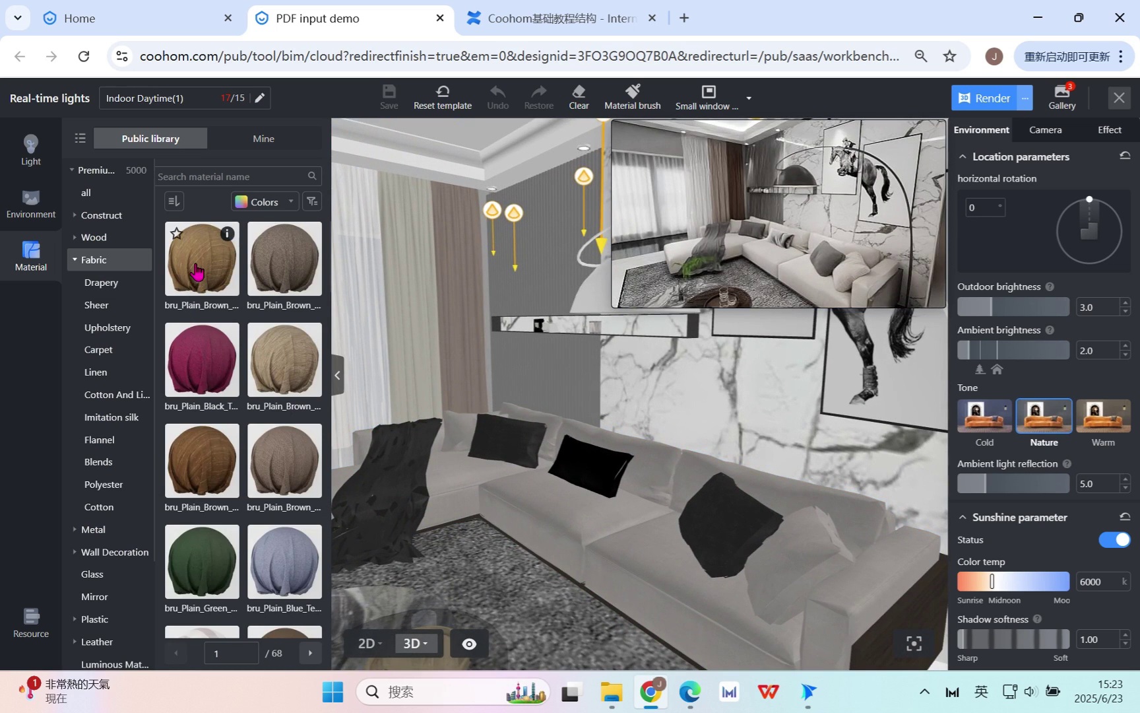
click(614, 510)
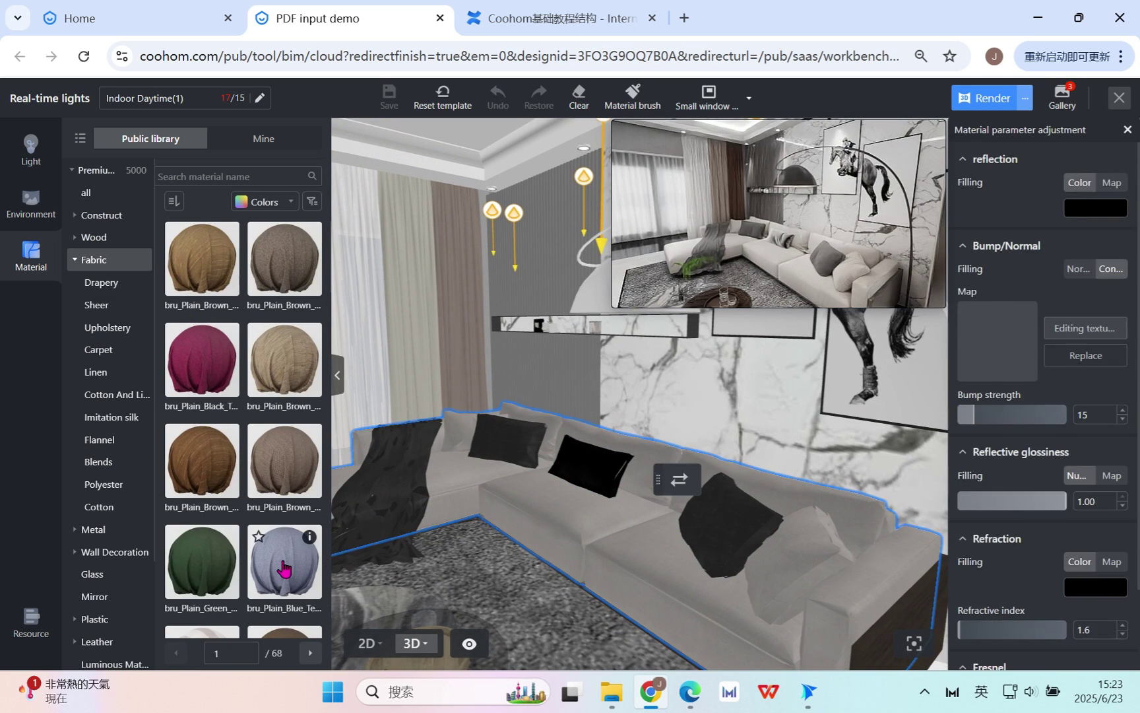
drag(284, 567, 606, 530)
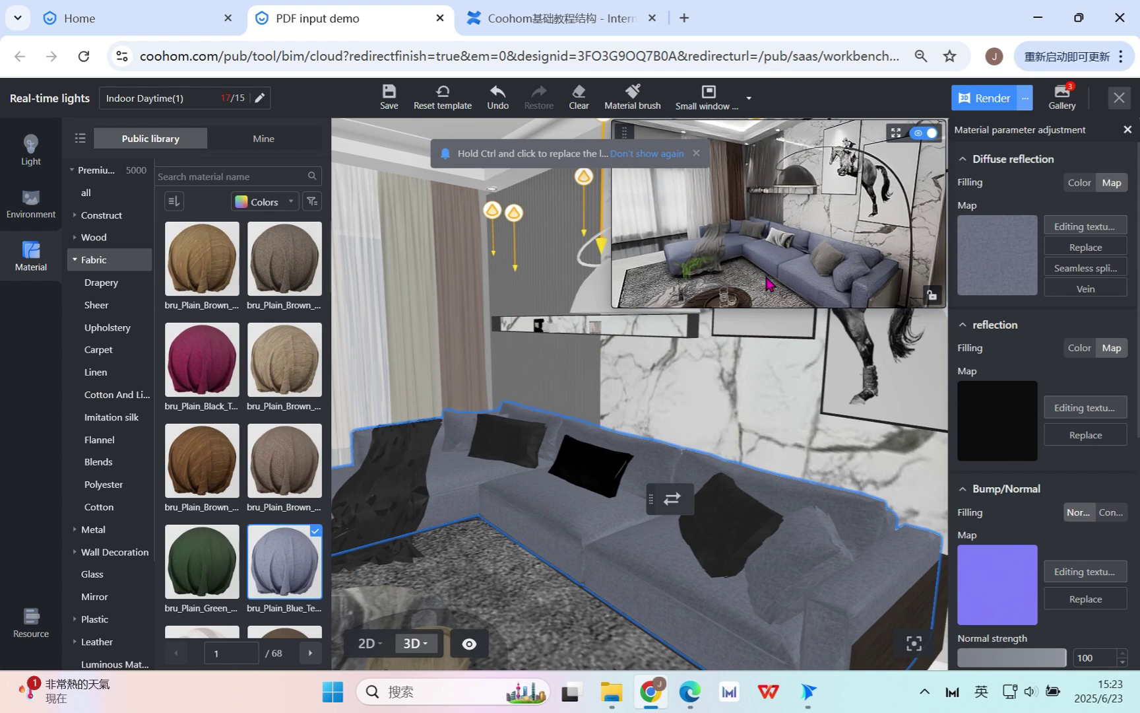
Frame the recoloured sofa from farther back, review the render type and resolution options, and exit the real-time lighting editor.
scroll(491, 472, down, 3)
drag(455, 388, 539, 441)
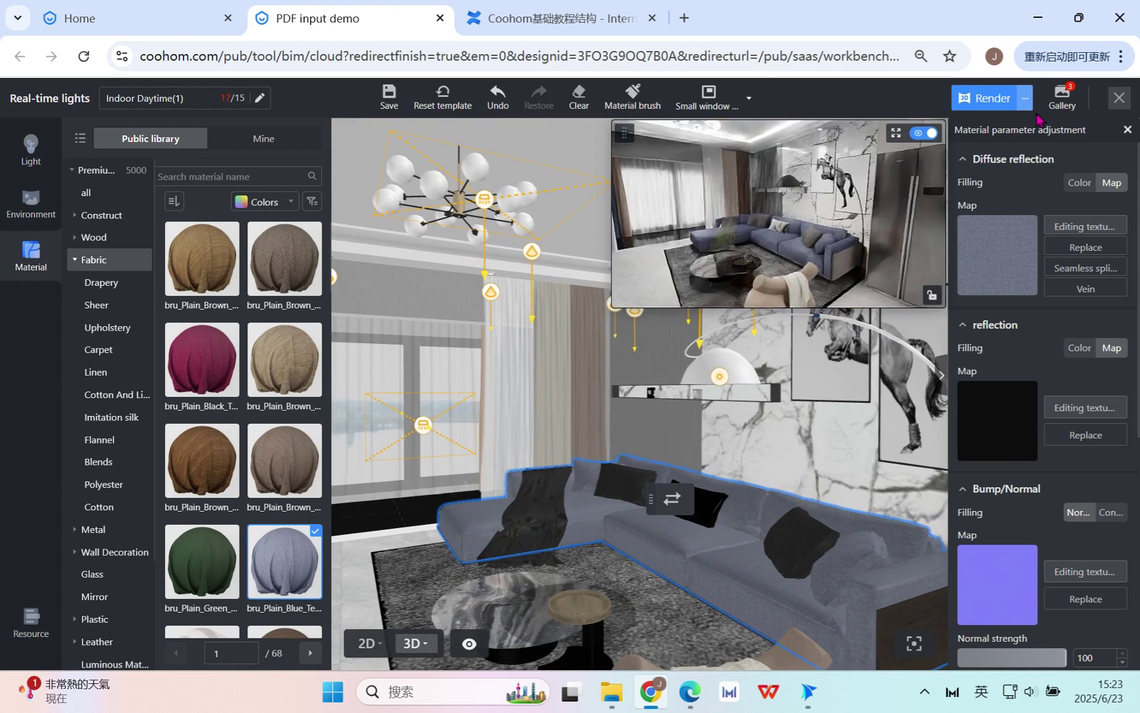
click(1024, 99)
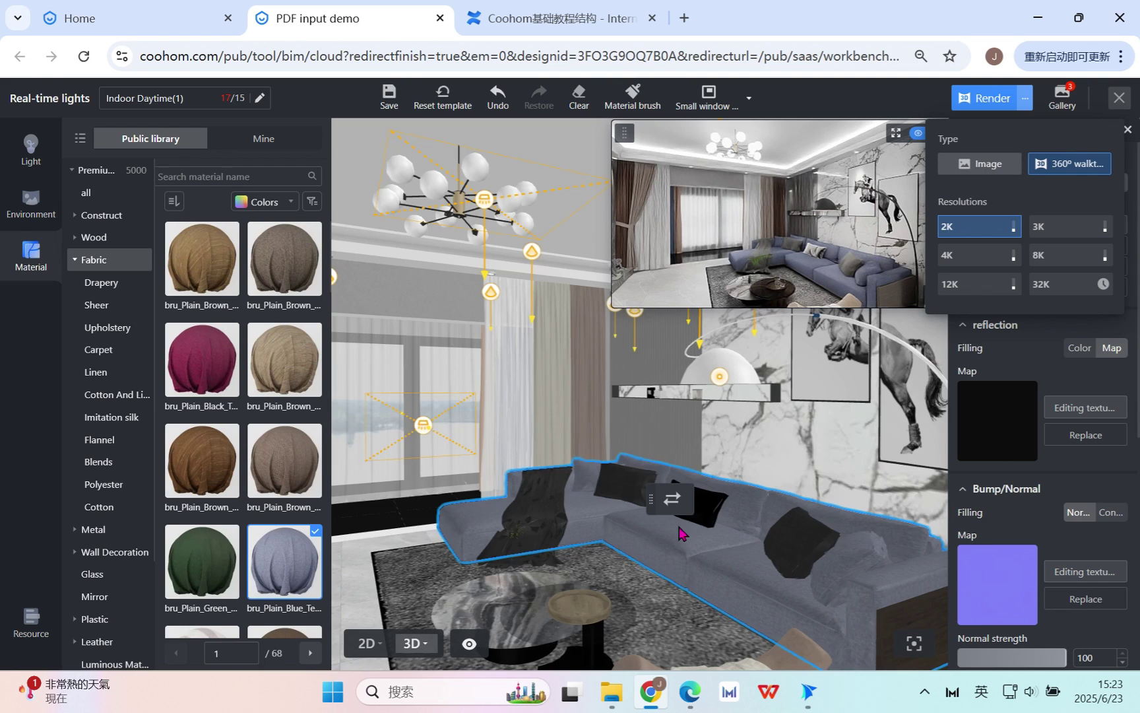
scroll(640, 462, down, 3)
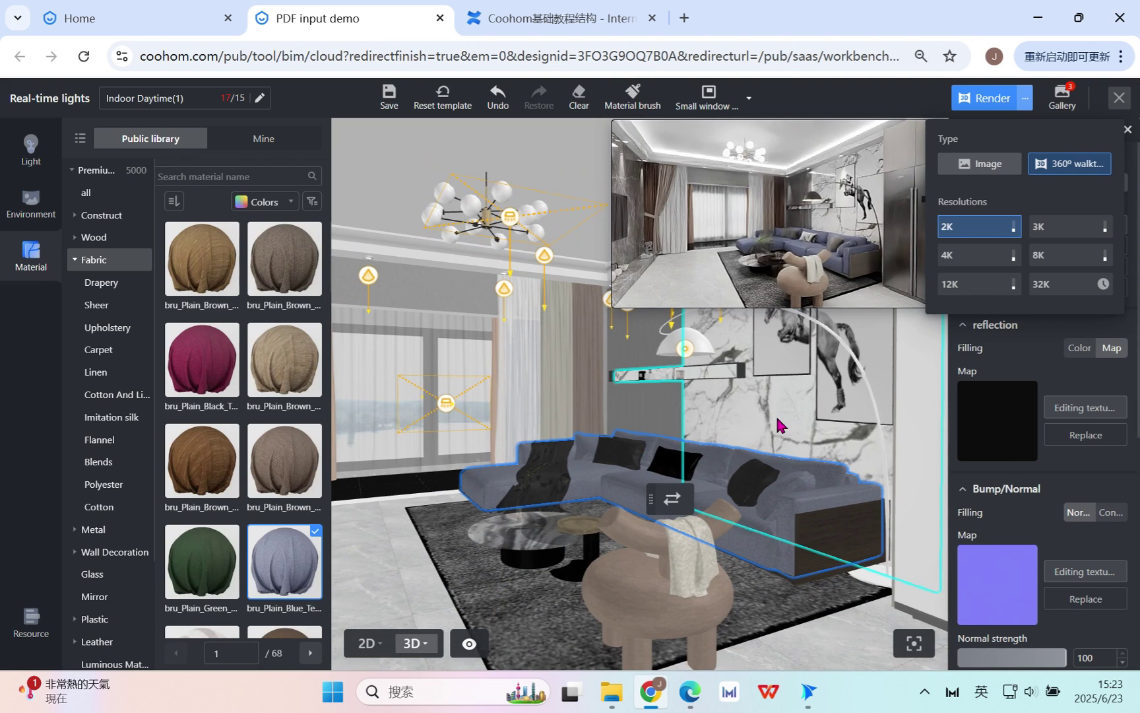
click(1124, 97)
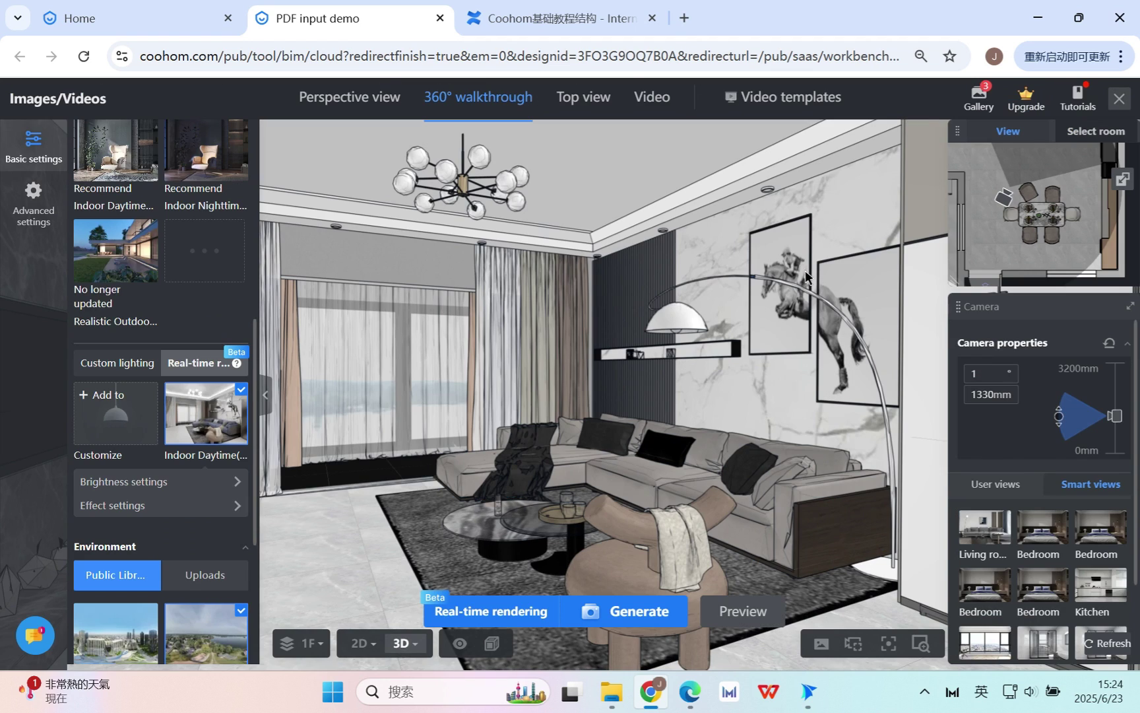
Open the full gallery and display the 4K UHD living room render that faces the sofa wall.
mouse_move(979, 99)
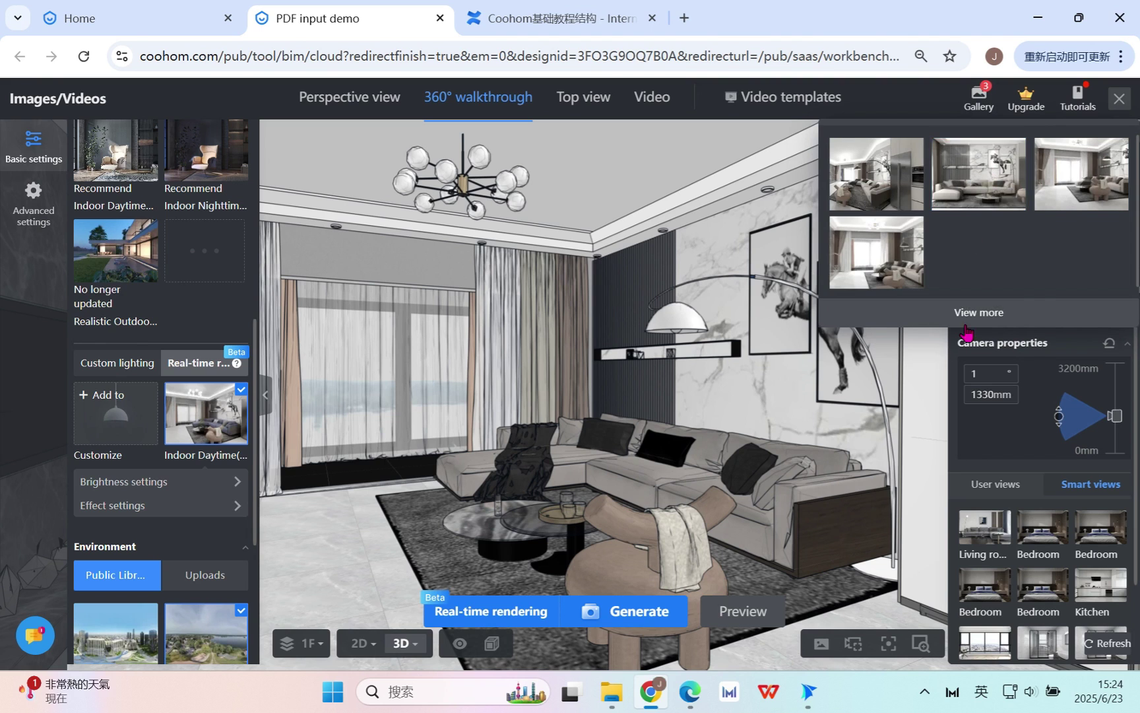
mouse_move(970, 103)
click(963, 310)
click(198, 305)
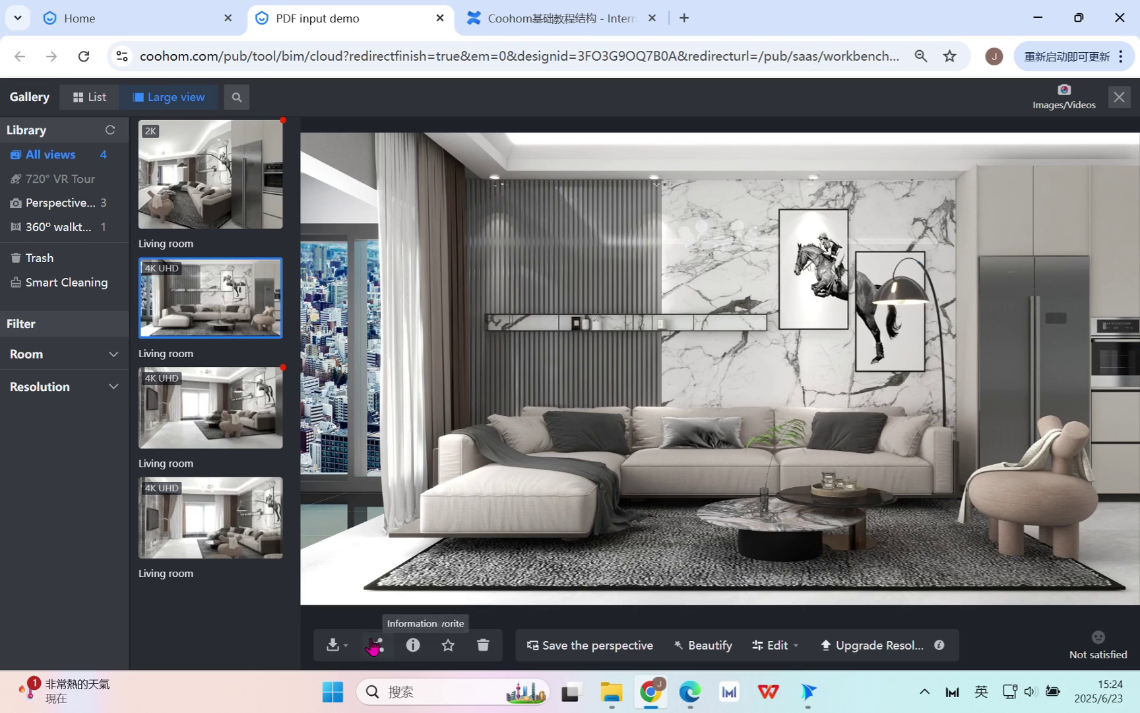
mouse_move(335, 640)
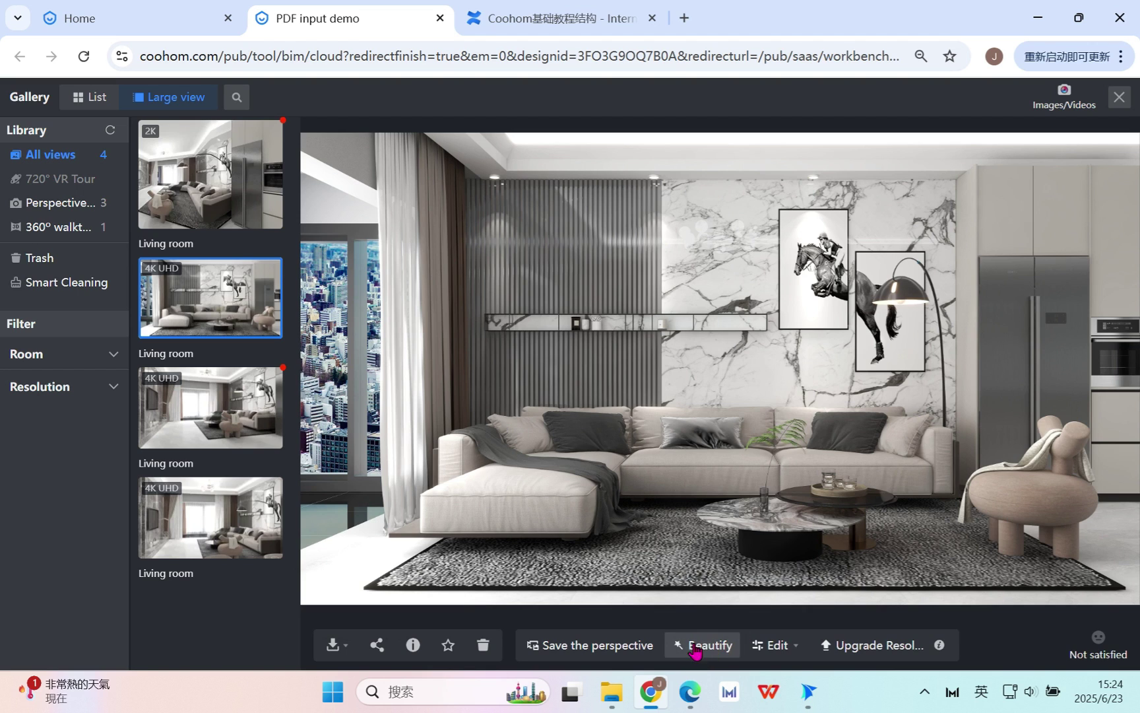
Beautify the 4K UHD sofa wall render by setting its Levels to 0.54, look through the filters, and save the picture settings.
click(715, 647)
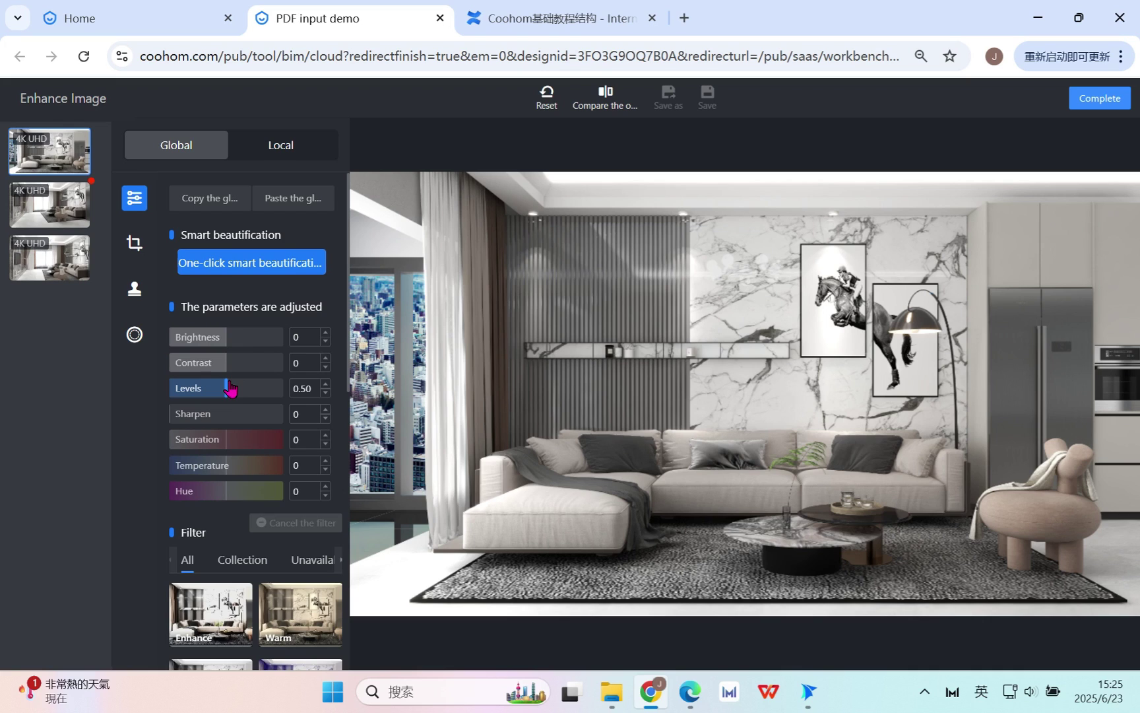
drag(229, 391, 231, 392)
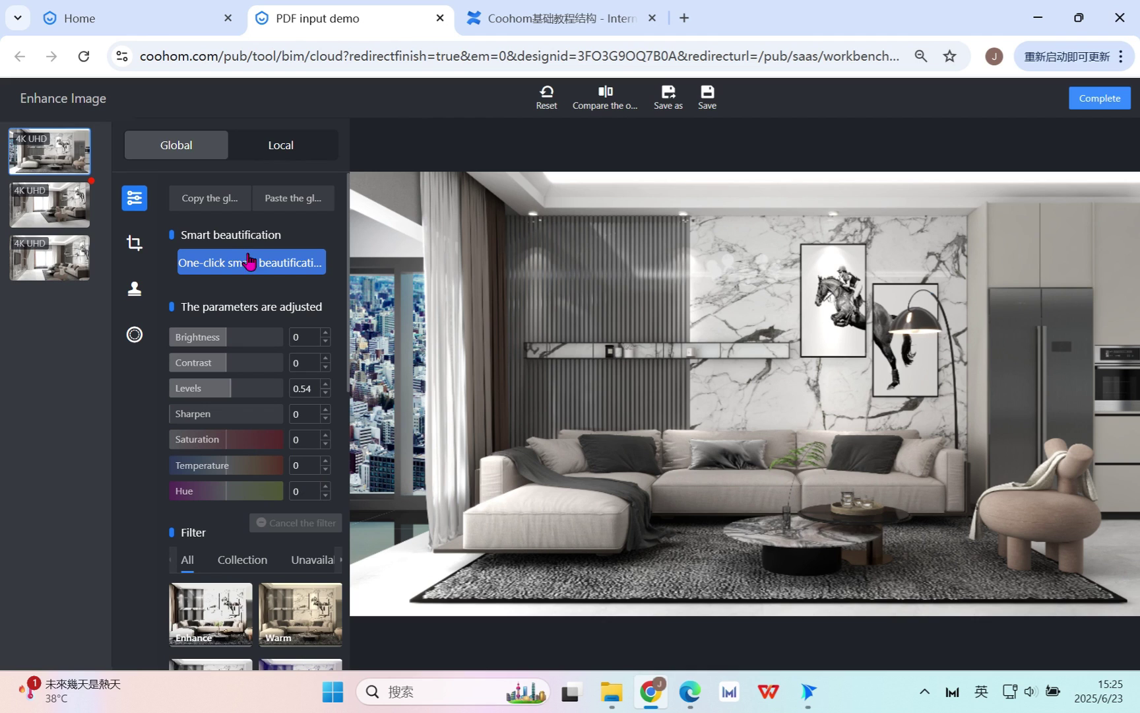
scroll(282, 623, down, 2)
scroll(282, 624, down, 2)
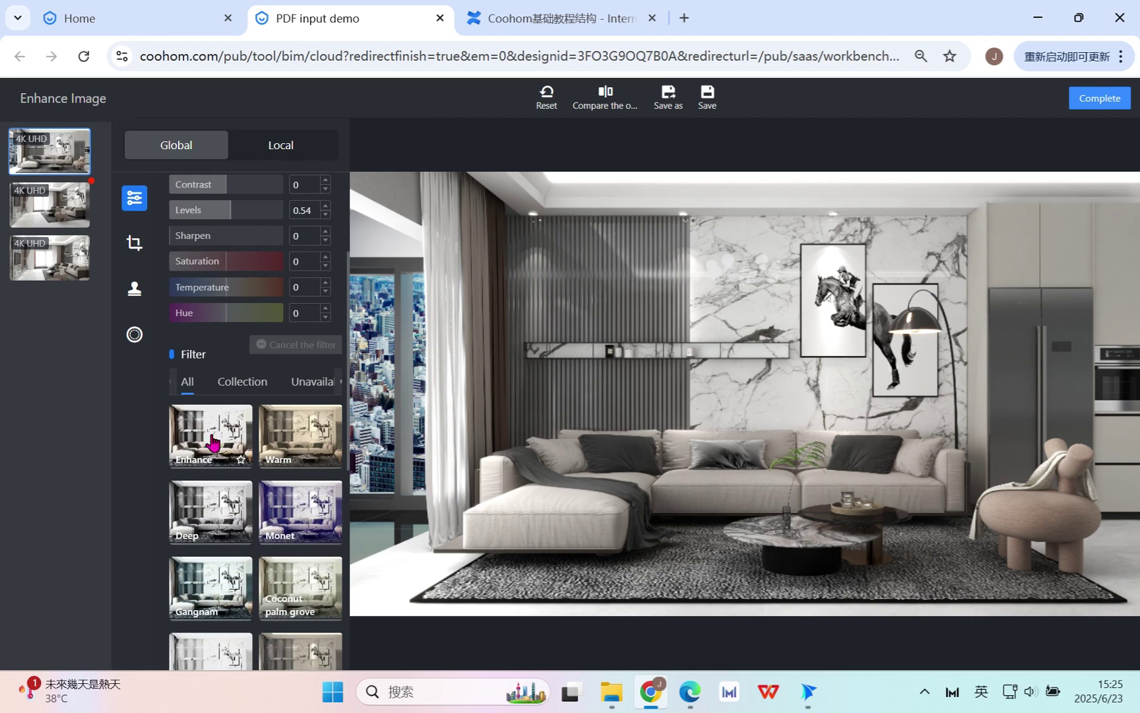
scroll(208, 396, down, 4)
scroll(188, 551, up, 8)
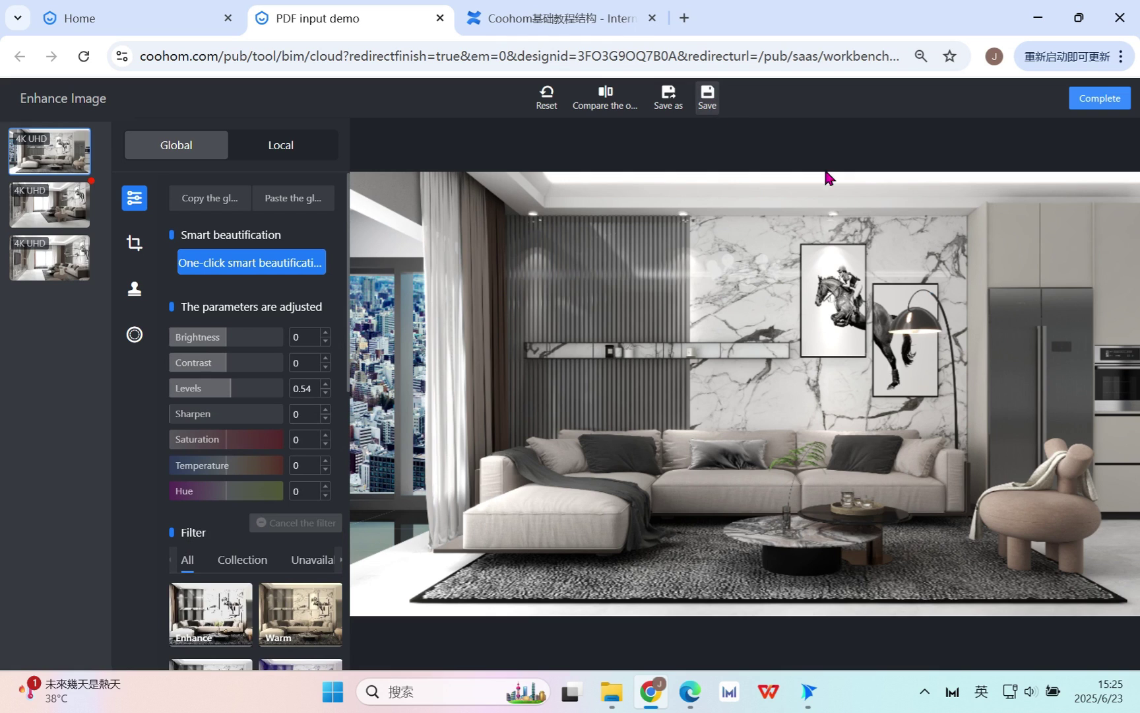
click(1083, 112)
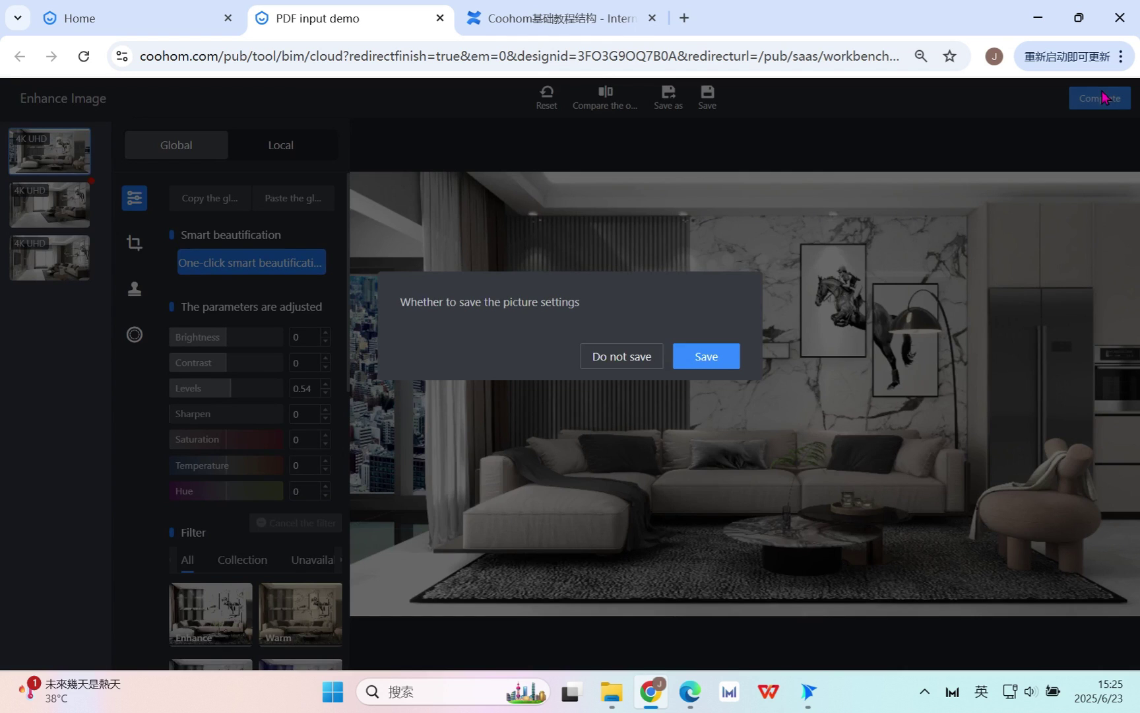
click(718, 357)
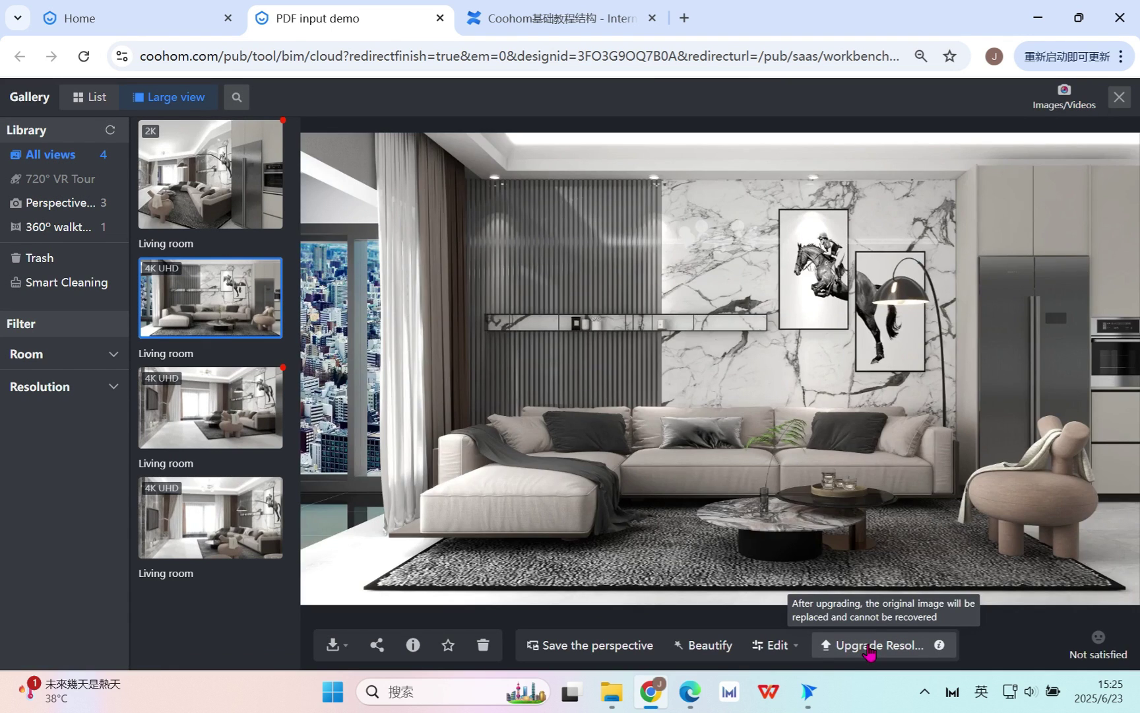
Review the resolution upgrade options for the sofa wall render and leave them without upgrading.
click(870, 648)
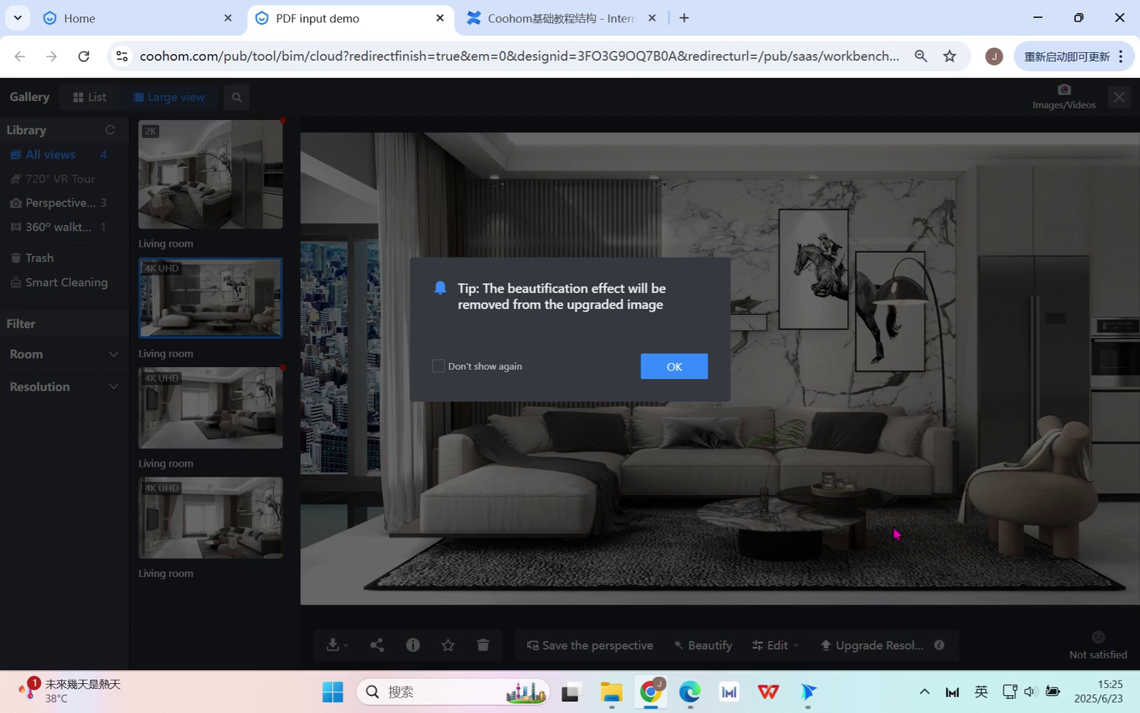
click(700, 374)
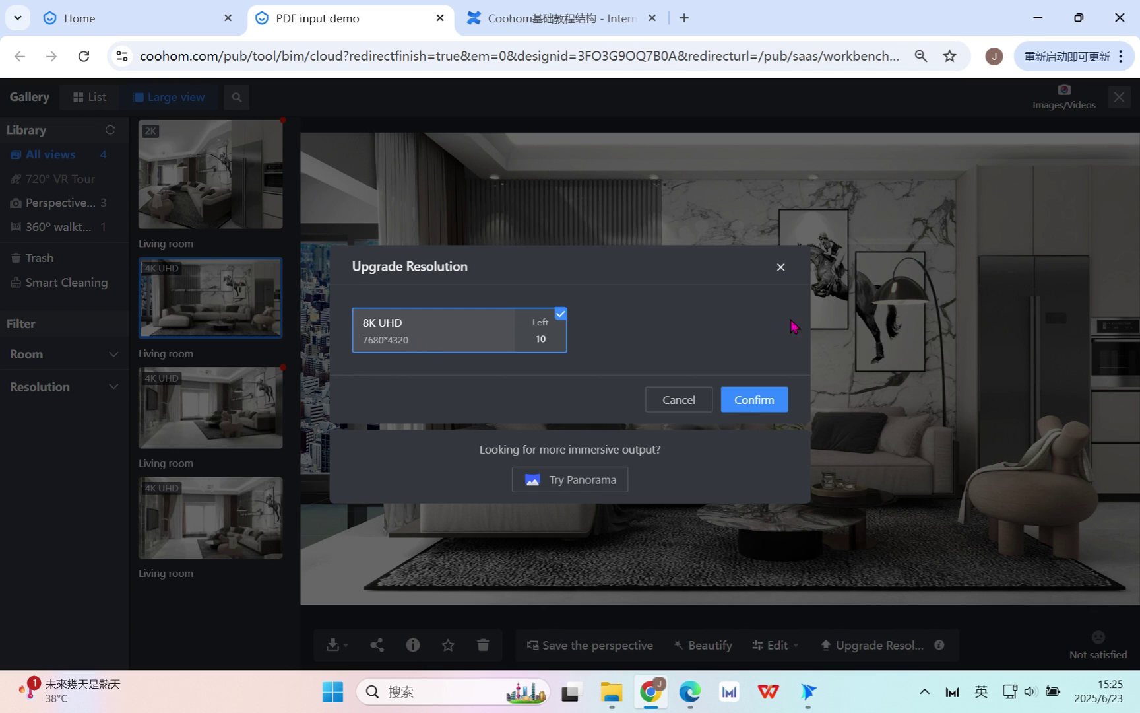
click(781, 268)
Look around the living room in the 2K 360° walkthrough render and close the gallery.
click(227, 182)
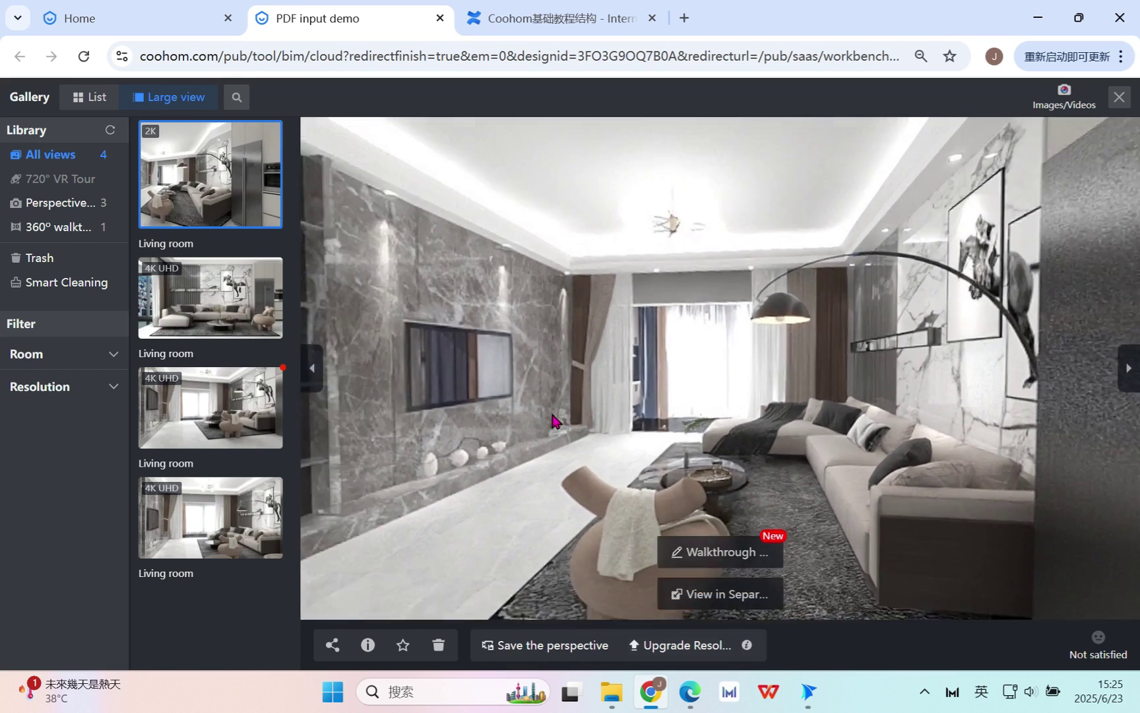
mouse_move(551, 418)
mouse_down()
mouse_move(636, 357)
mouse_move(683, 387)
mouse_move(776, 387)
mouse_move(625, 391)
mouse_move(667, 399)
mouse_move(551, 409)
mouse_up()
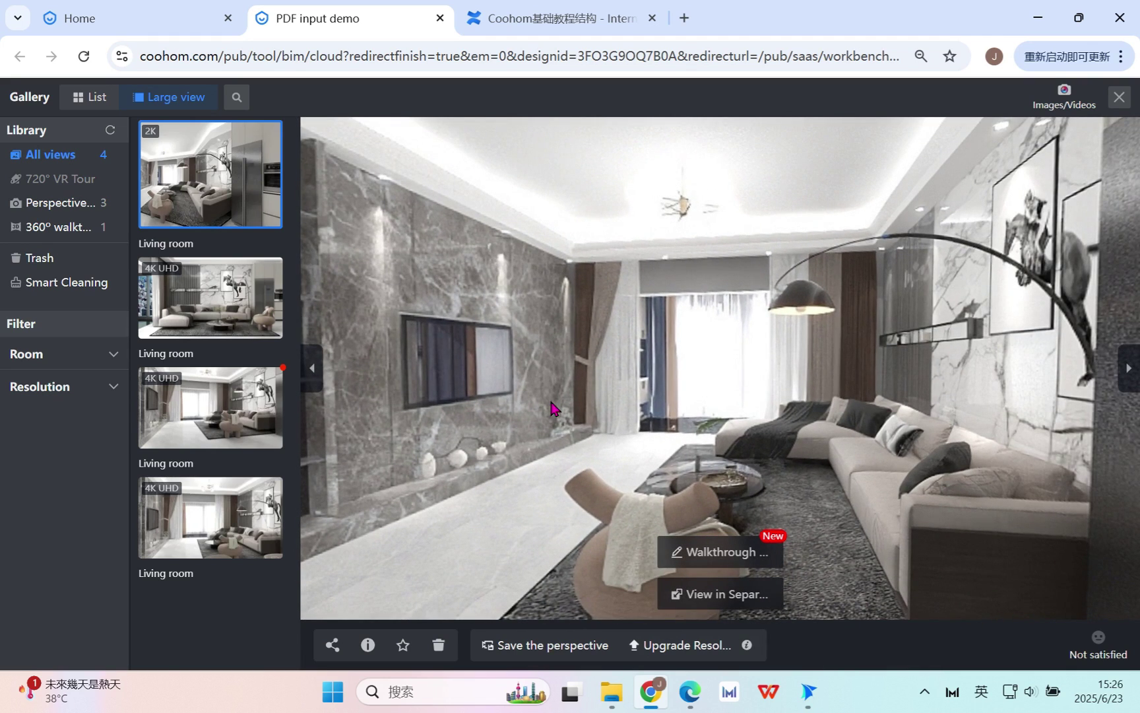
drag(438, 447, 545, 417)
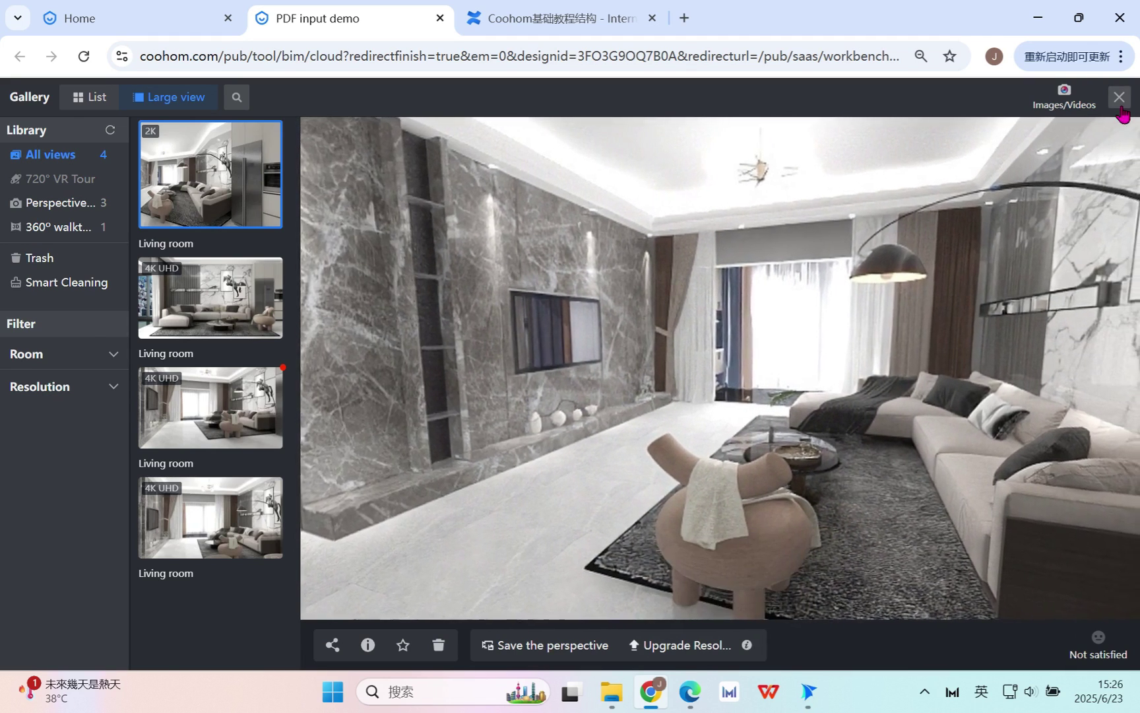
click(1120, 103)
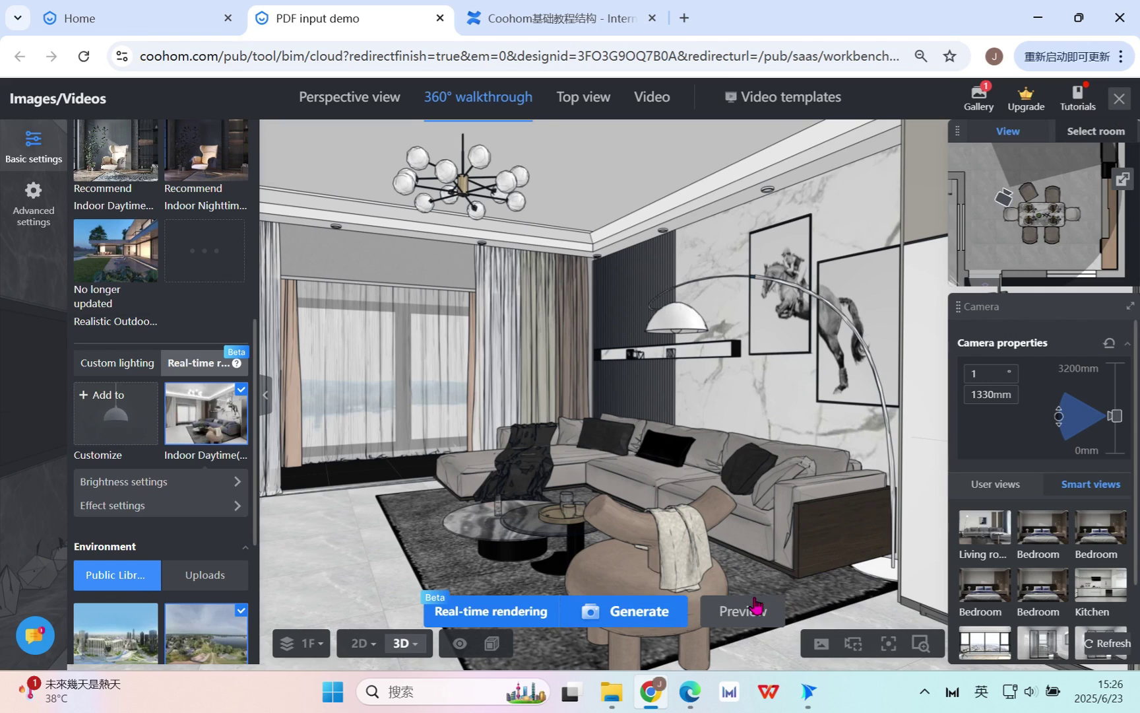